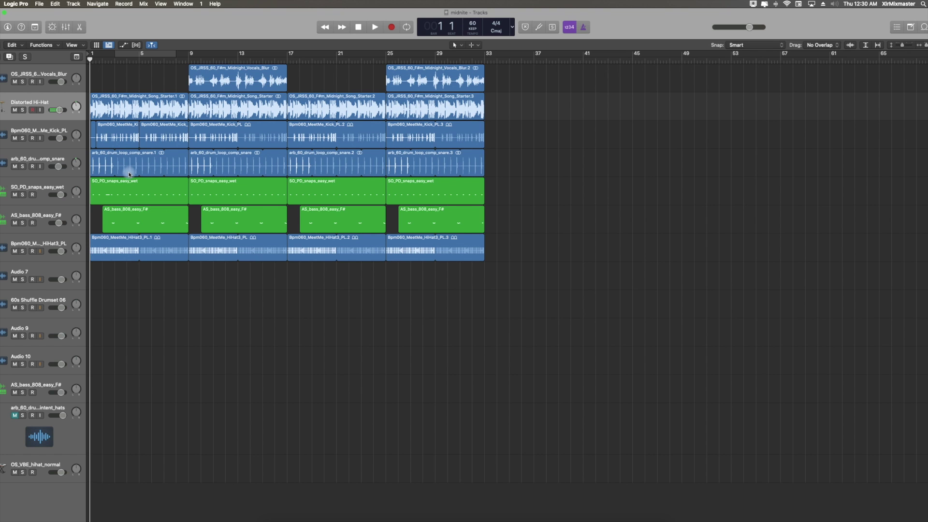
# Show the Mixer beneath the midnite tracks using the X shortcut.
pyautogui.press('x')
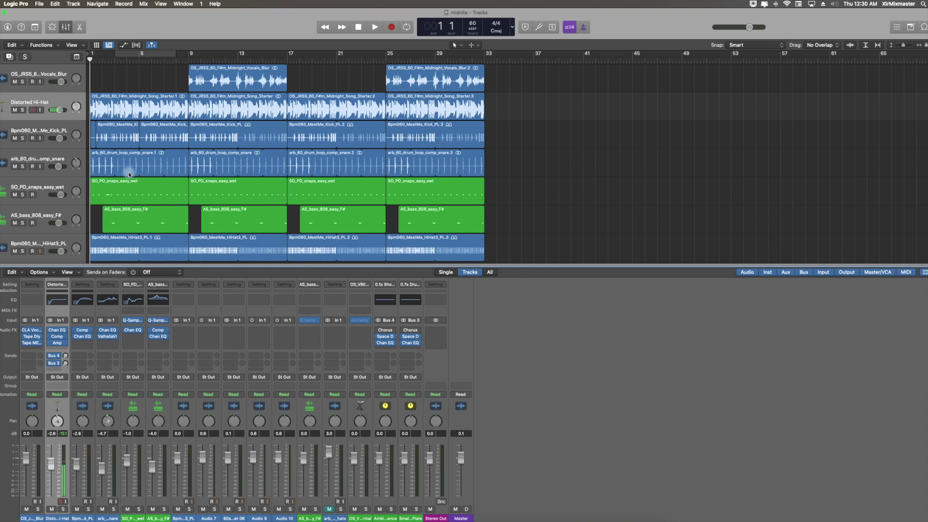
# Toggle the Mixer off, on, and off again, leaving it hidden.
pyautogui.press('x')
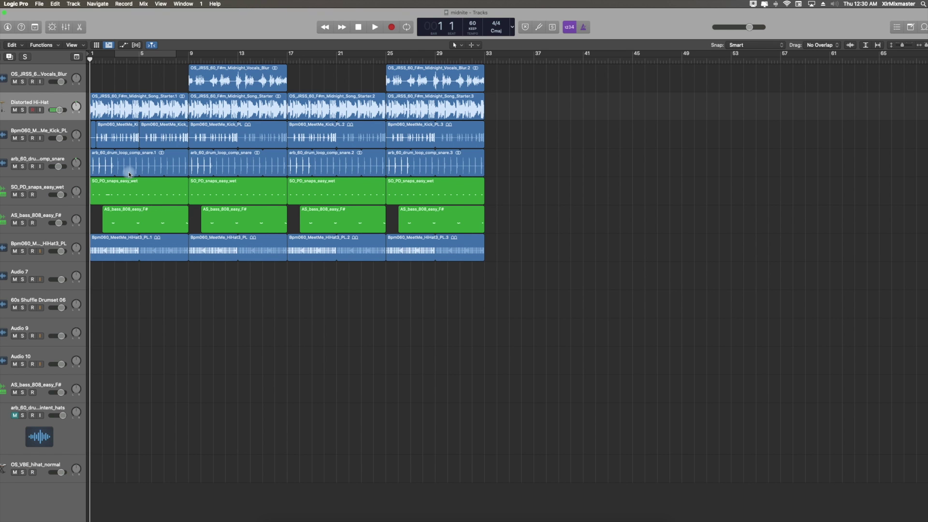
pyautogui.press('x')
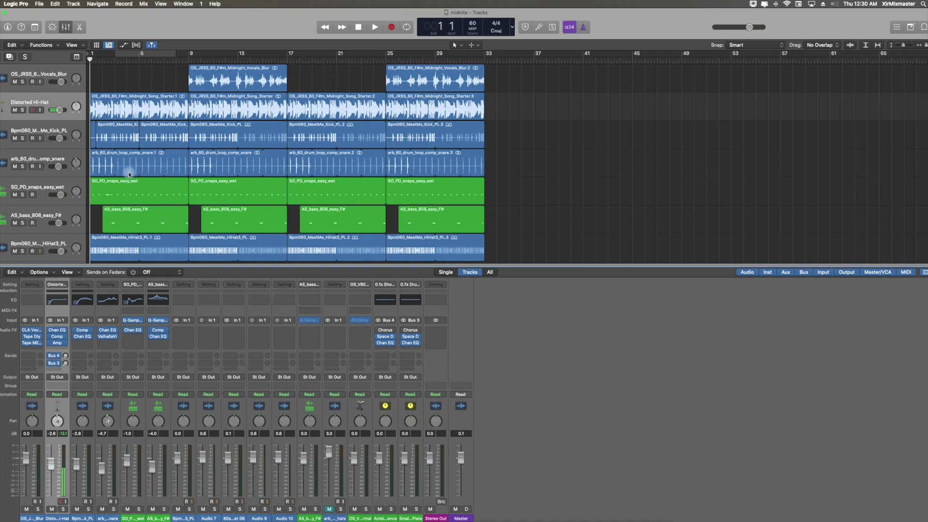
pyautogui.press('x')
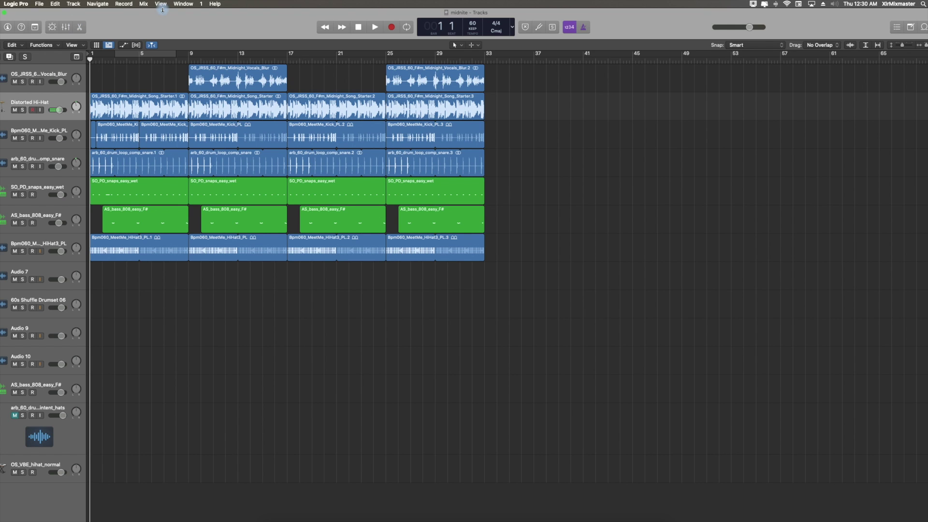
pyautogui.click(39, 5)
pyautogui.moveTo(19, 4)
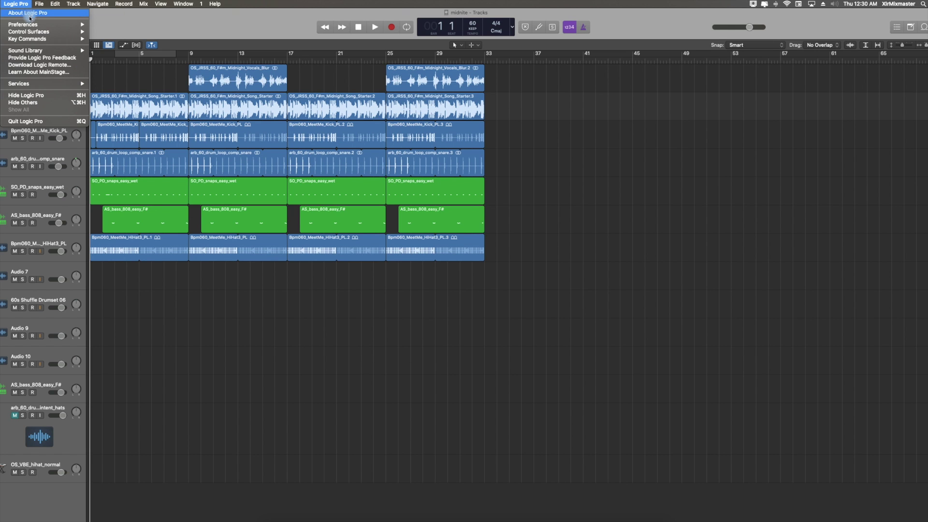
pyautogui.moveTo(31, 23)
pyautogui.click(115, 26)
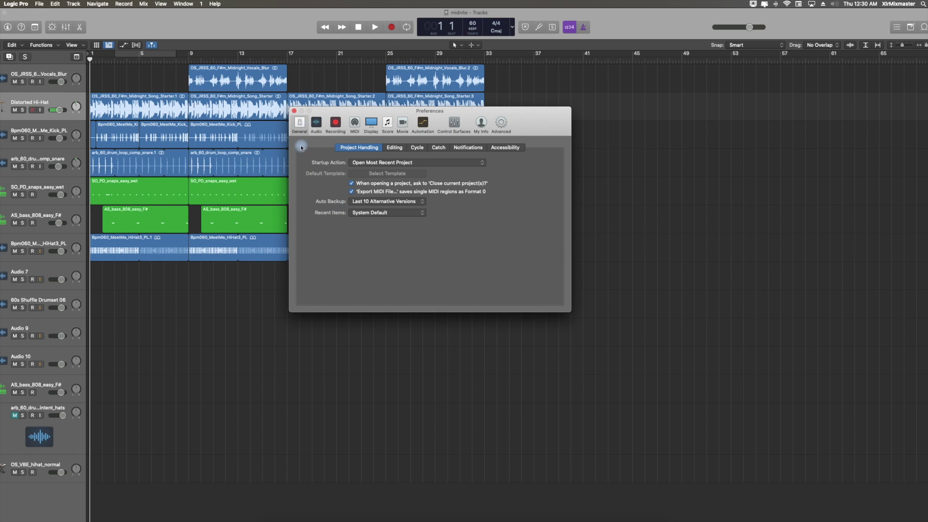
pyautogui.click(316, 124)
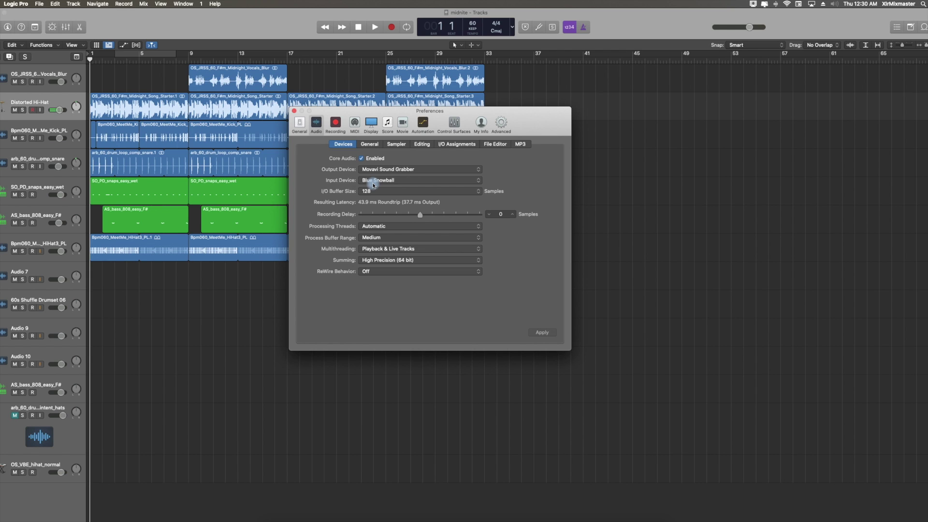
pyautogui.click(373, 184)
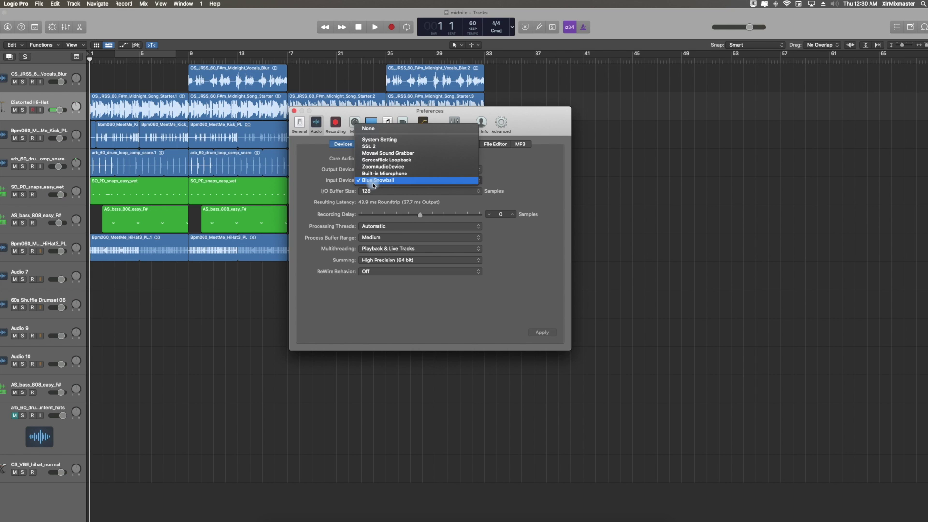
pyautogui.click(503, 180)
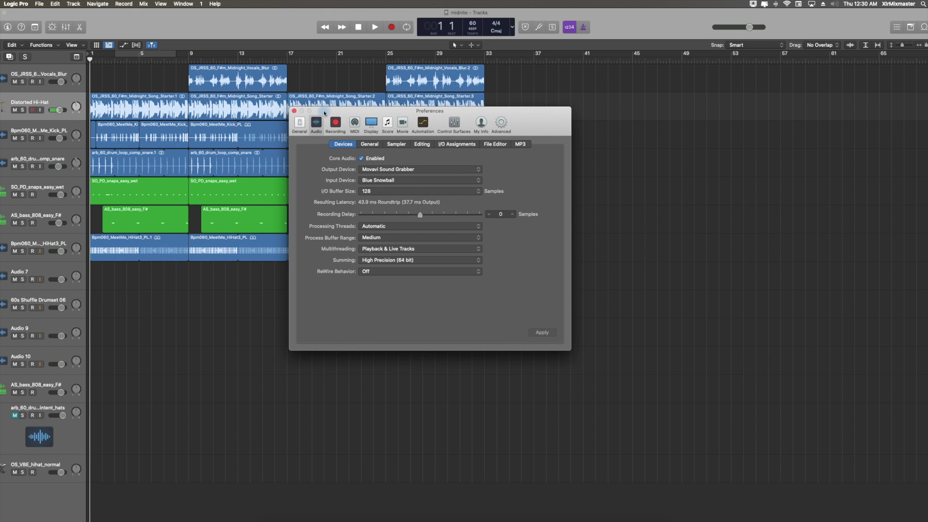
pyautogui.click(294, 111)
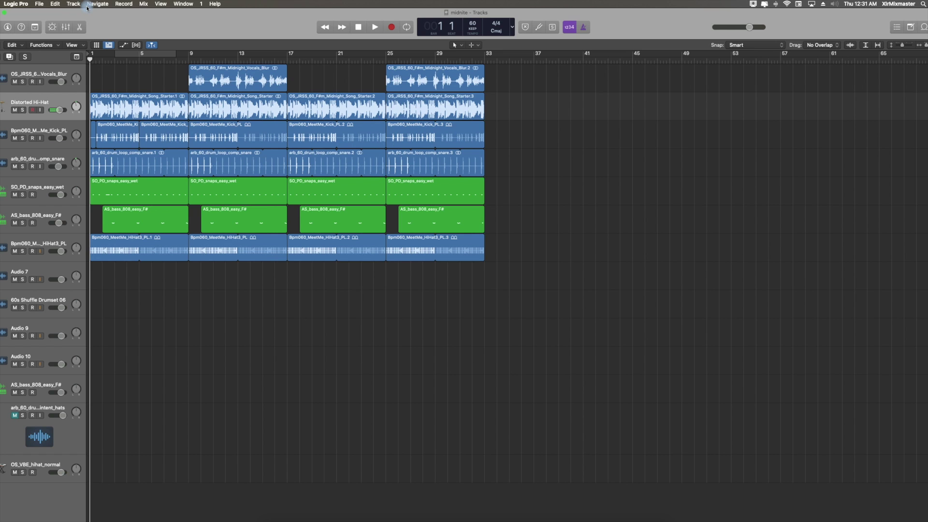
pyautogui.click(39, 4)
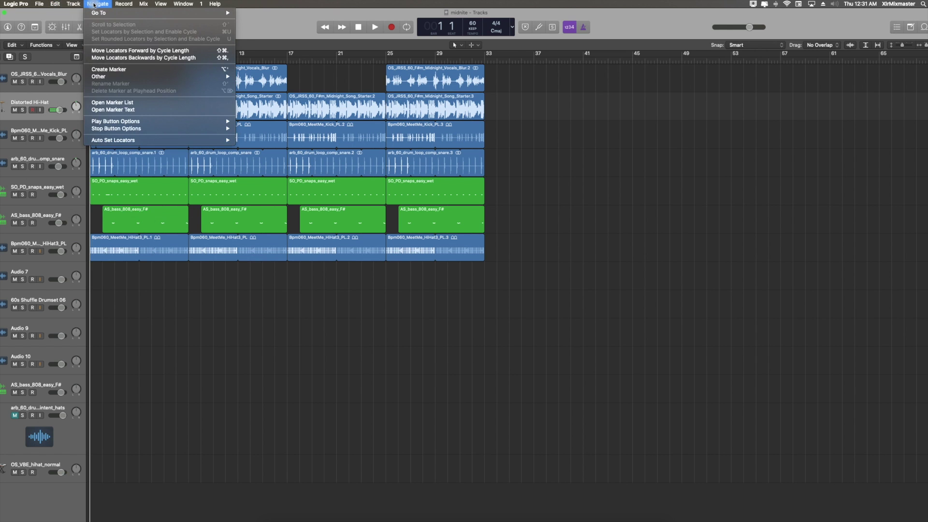
pyautogui.moveTo(150, 4)
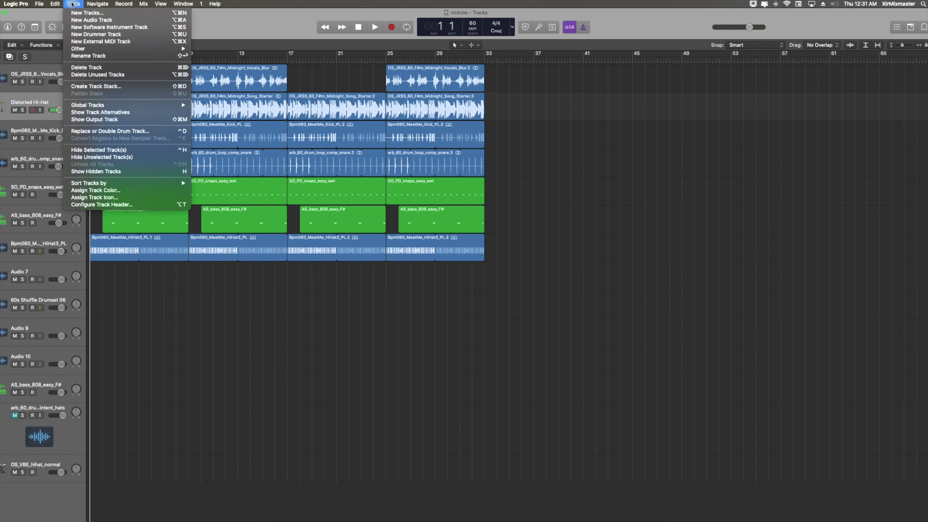
pyautogui.moveTo(180, 5)
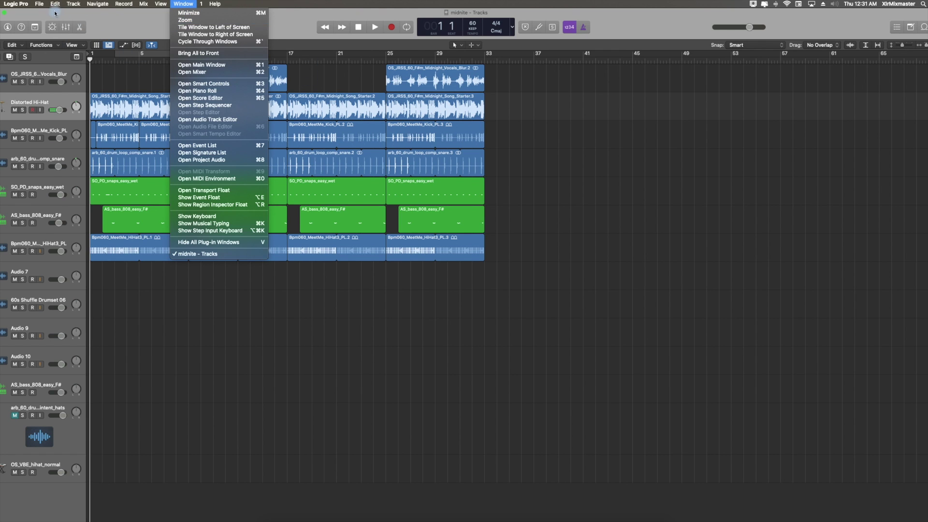
pyautogui.moveTo(43, 6)
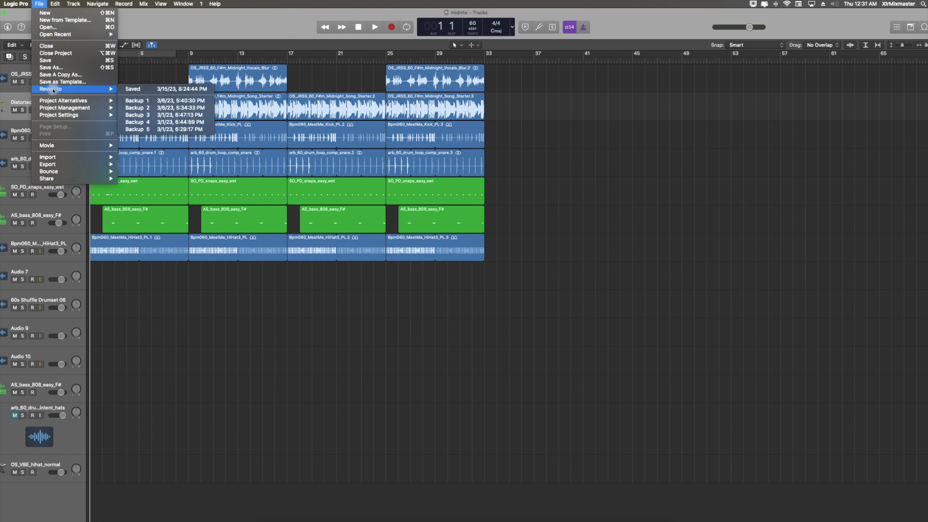
pyautogui.moveTo(58, 173)
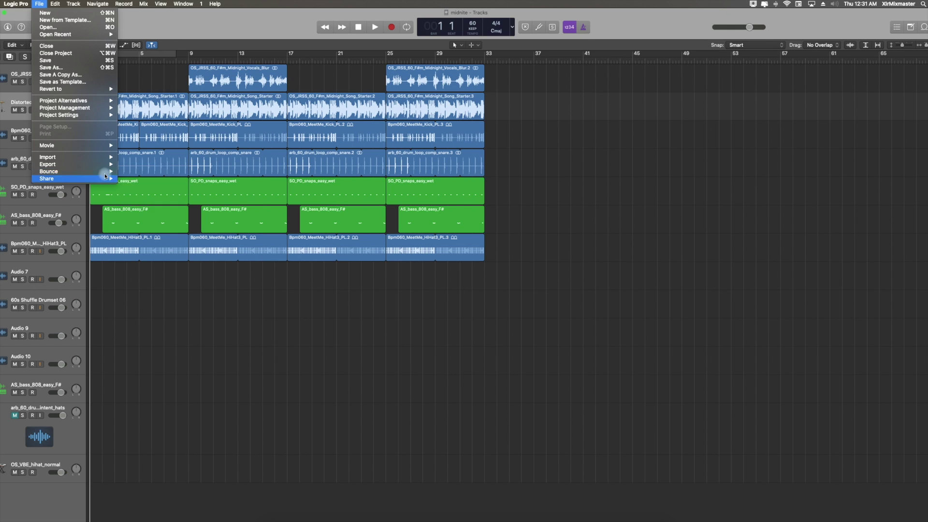
pyautogui.moveTo(88, 178)
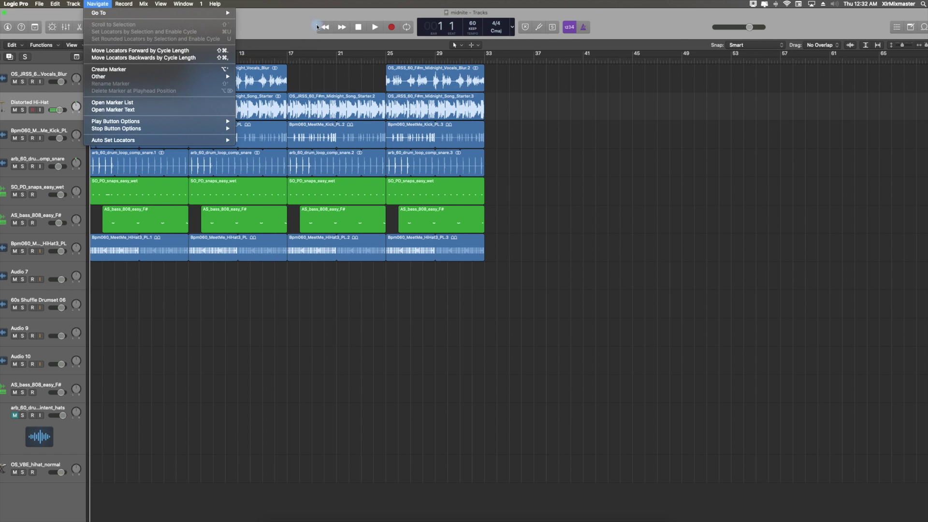
pyautogui.moveTo(164, 121)
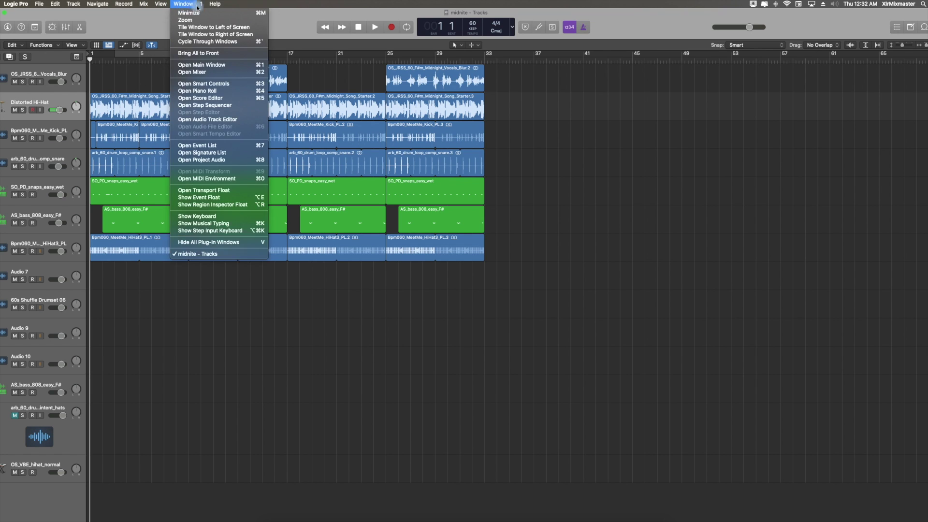
pyautogui.click(287, 20)
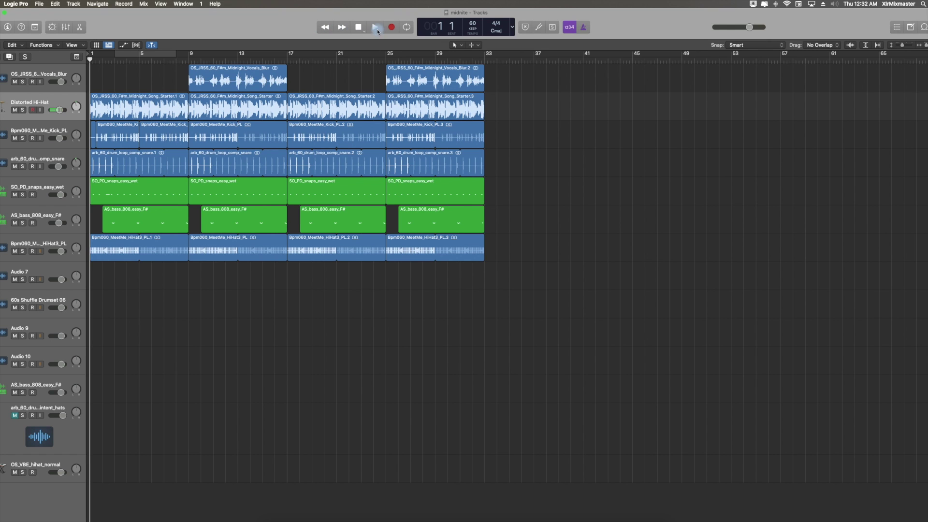
pyautogui.click(407, 27)
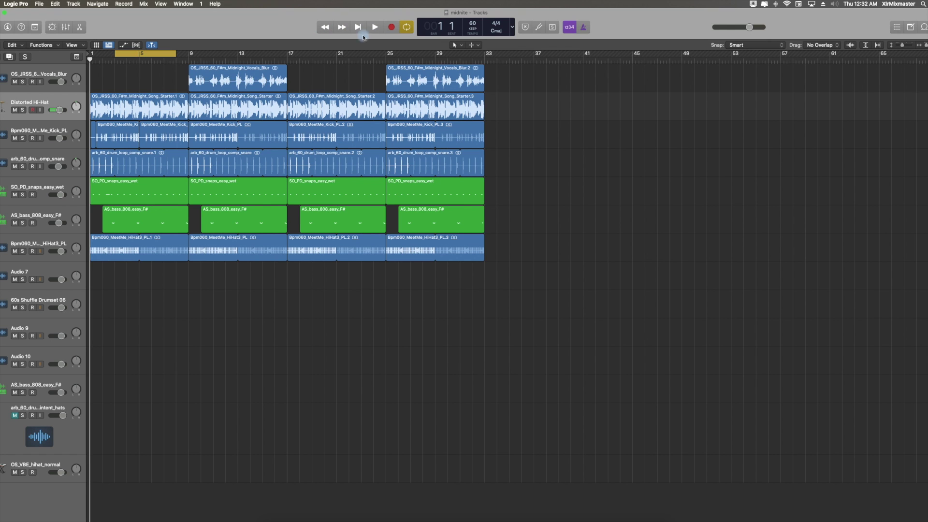
pyautogui.moveTo(174, 54); pyautogui.dragTo(486, 54)
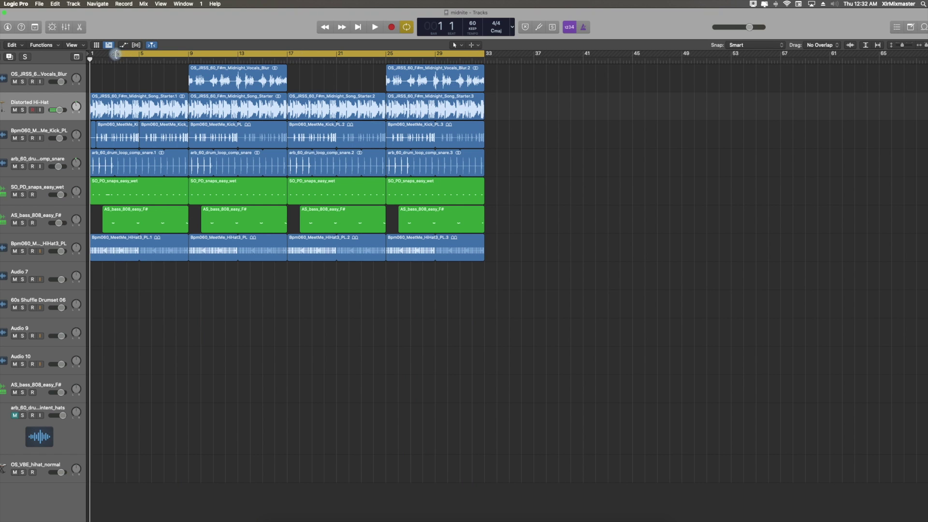
pyautogui.moveTo(116, 54); pyautogui.dragTo(90, 53)
pyautogui.click(407, 28)
pyautogui.click(407, 28)
pyautogui.click(407, 28)
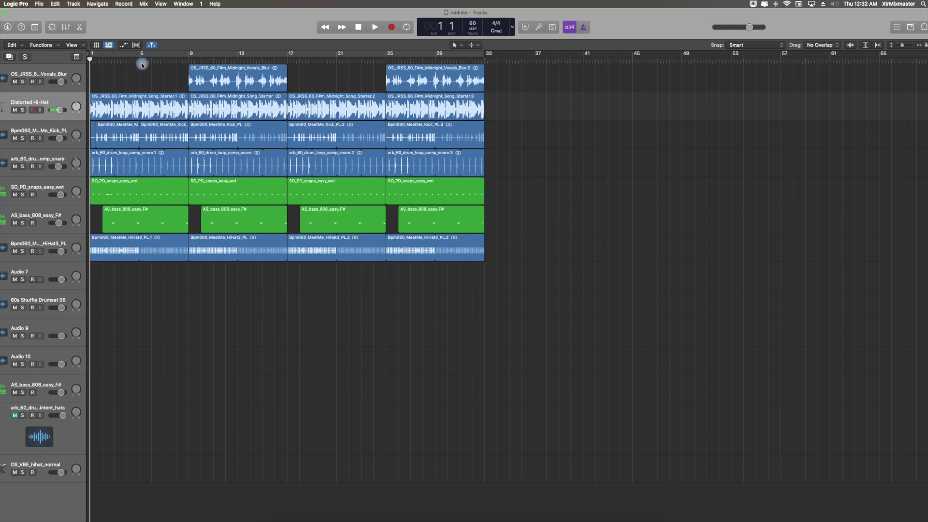
pyautogui.click(99, 54)
pyautogui.moveTo(99, 54); pyautogui.dragTo(347, 59)
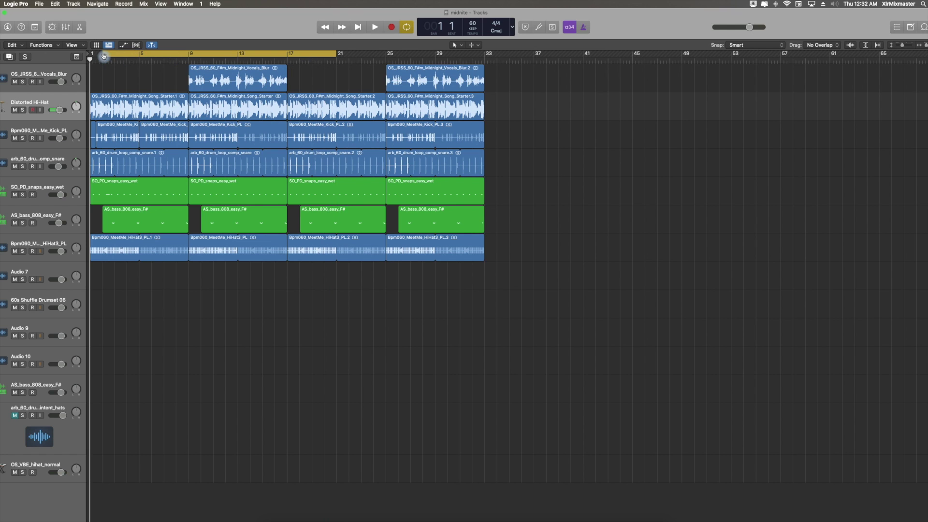
pyautogui.moveTo(103, 55); pyautogui.dragTo(90, 55)
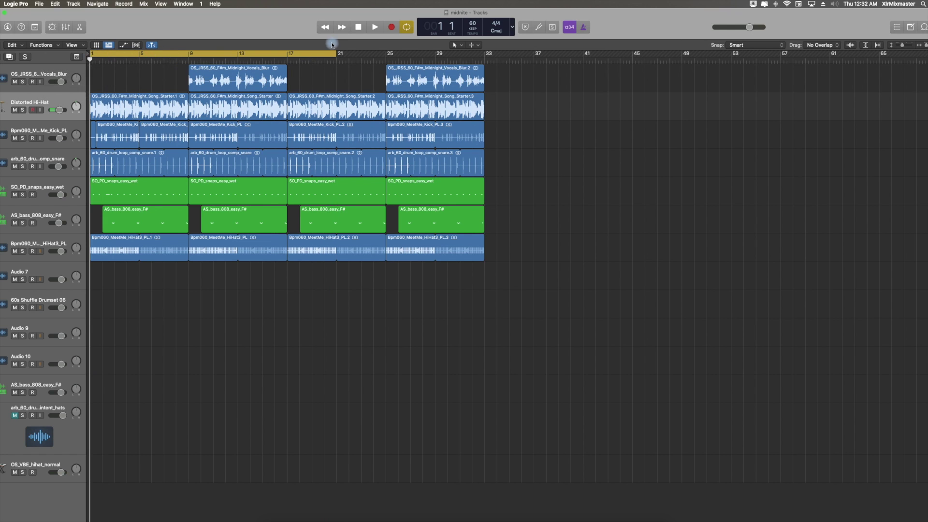
pyautogui.click(407, 27)
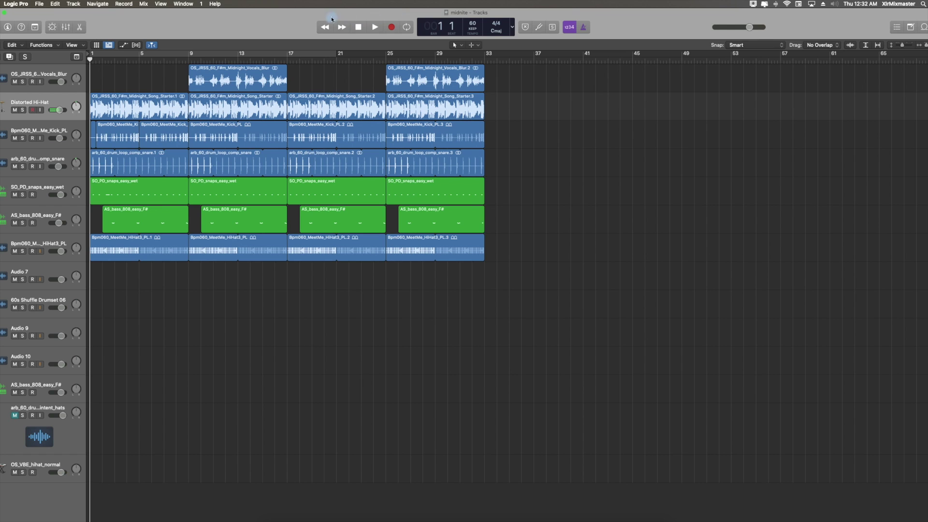
pyautogui.click(512, 27)
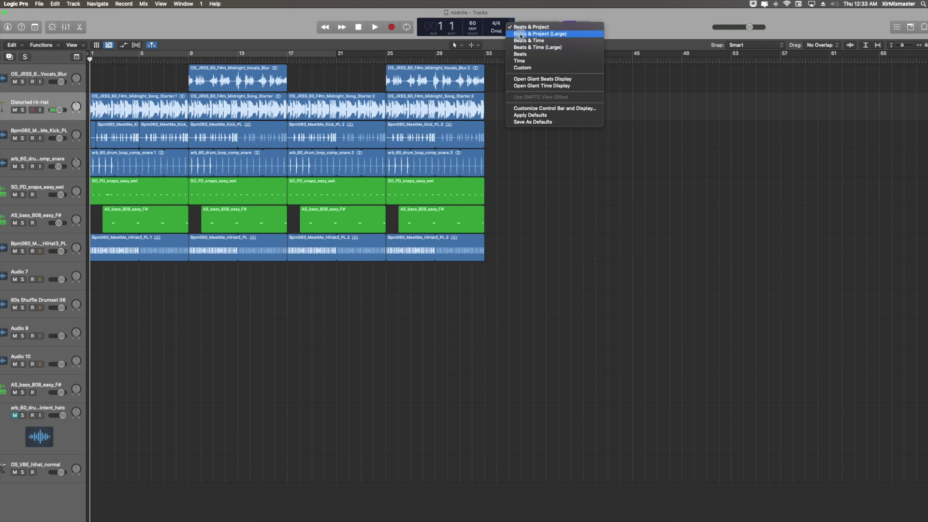
pyautogui.click(482, 25)
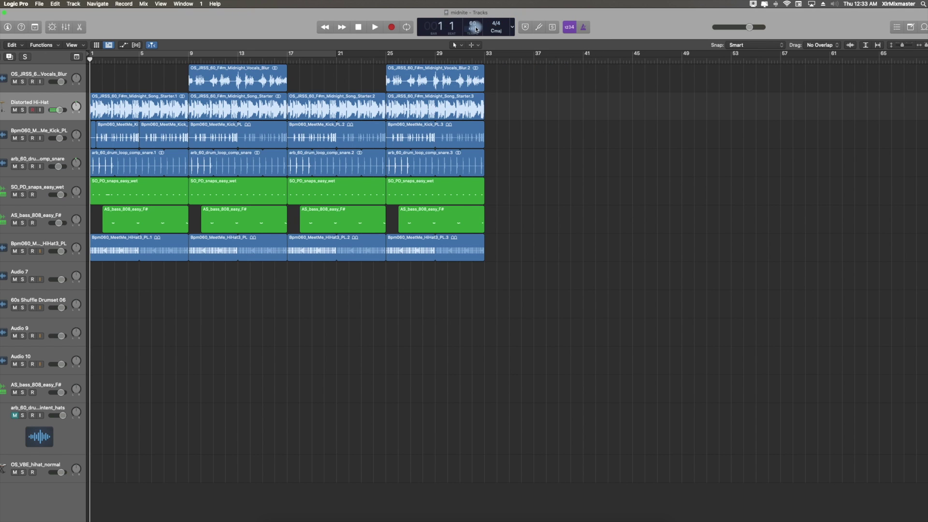
pyautogui.click(514, 28)
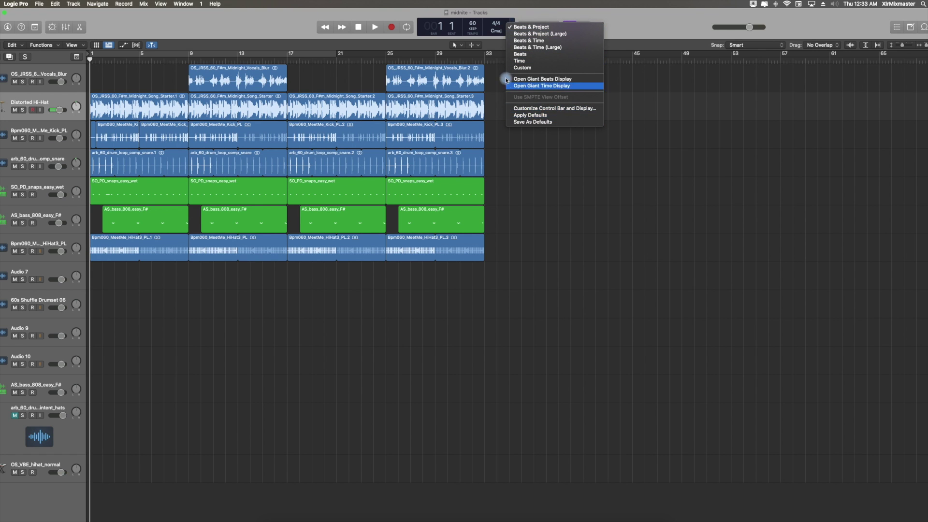
pyautogui.click(498, 72)
pyautogui.click(514, 27)
pyautogui.click(514, 27)
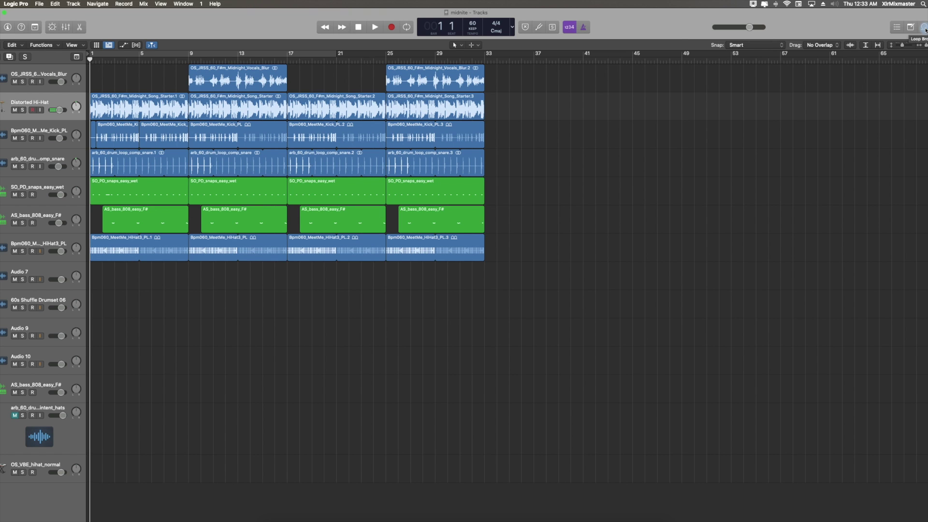
pyautogui.click(925, 27)
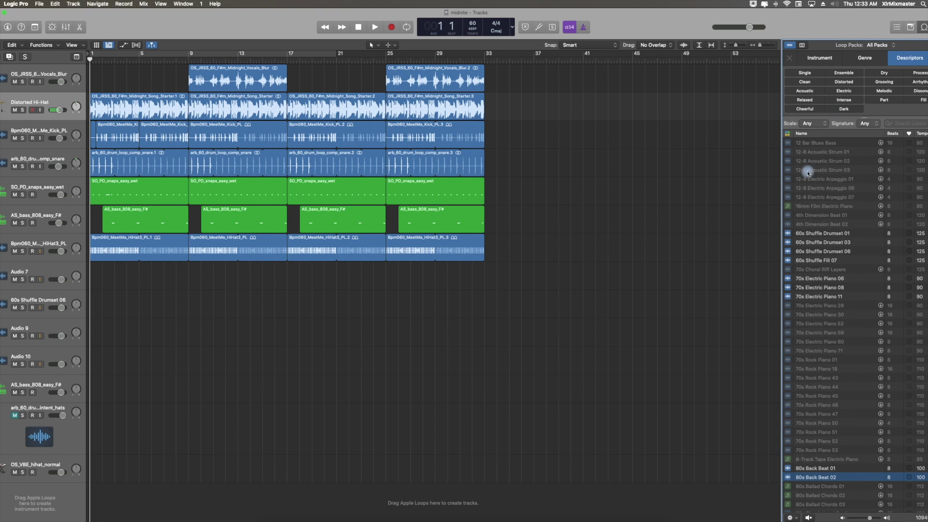
pyautogui.click(806, 234)
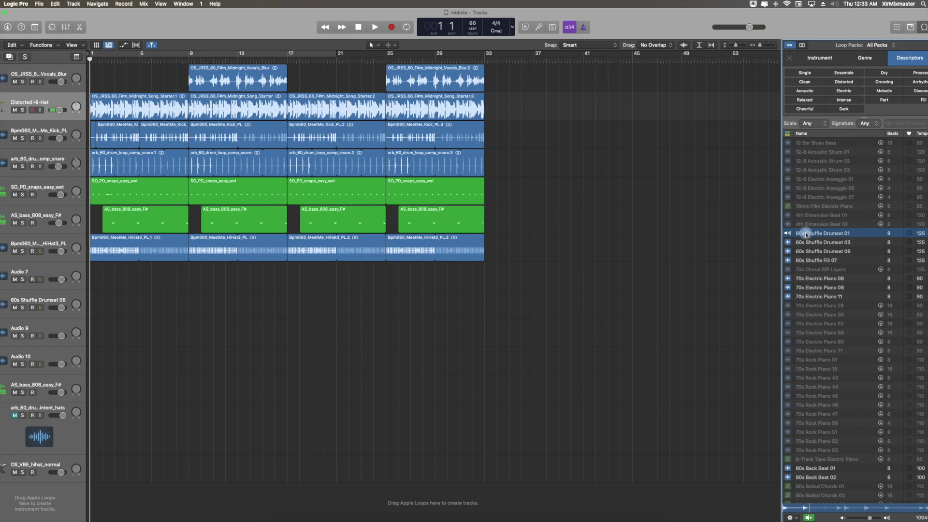
pyautogui.click(806, 234)
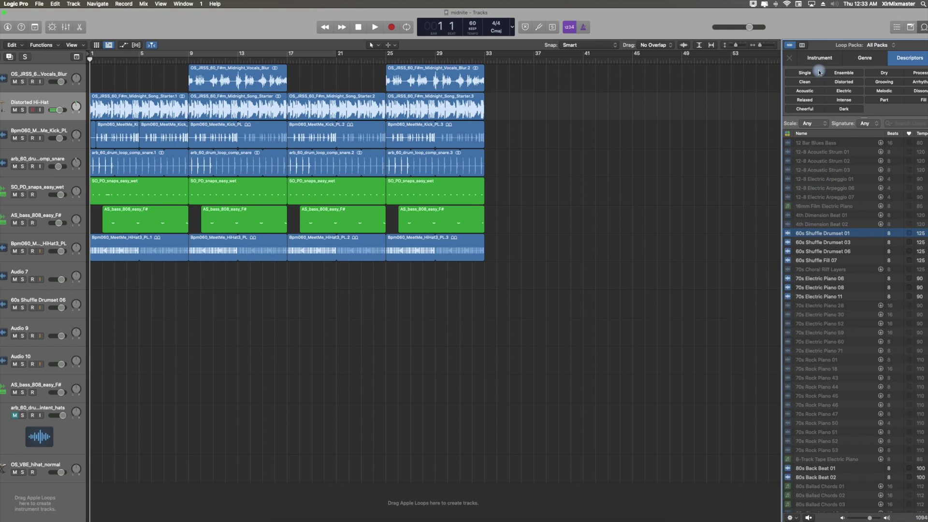
pyautogui.click(868, 59)
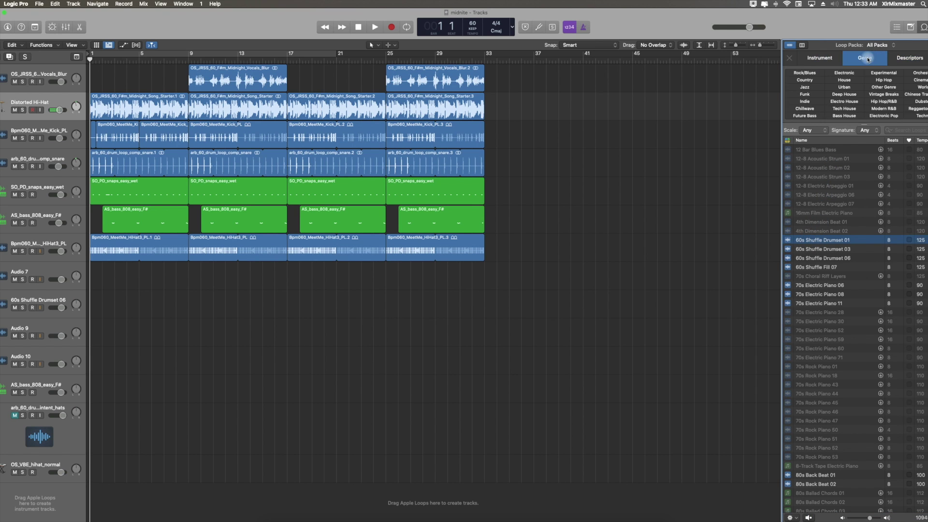
pyautogui.click(819, 58)
pyautogui.click(904, 59)
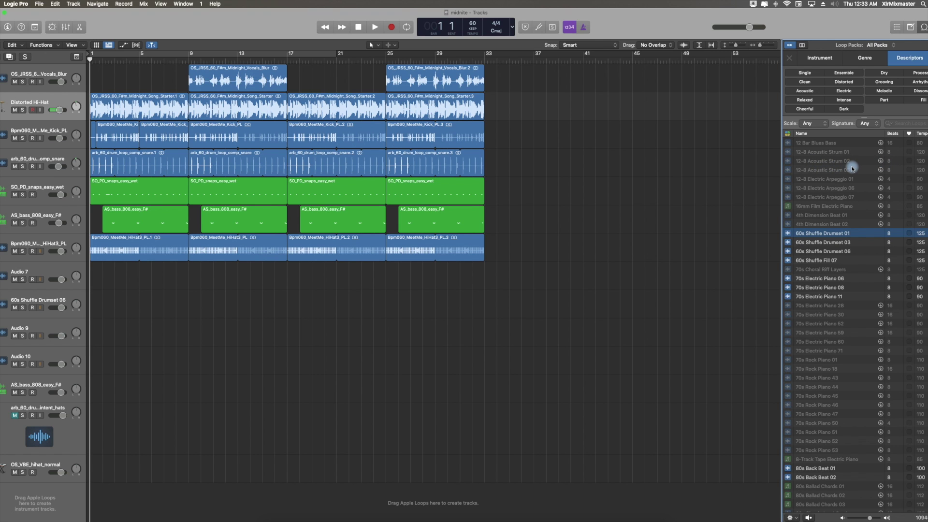
pyautogui.scroll(-10, 852, 170)
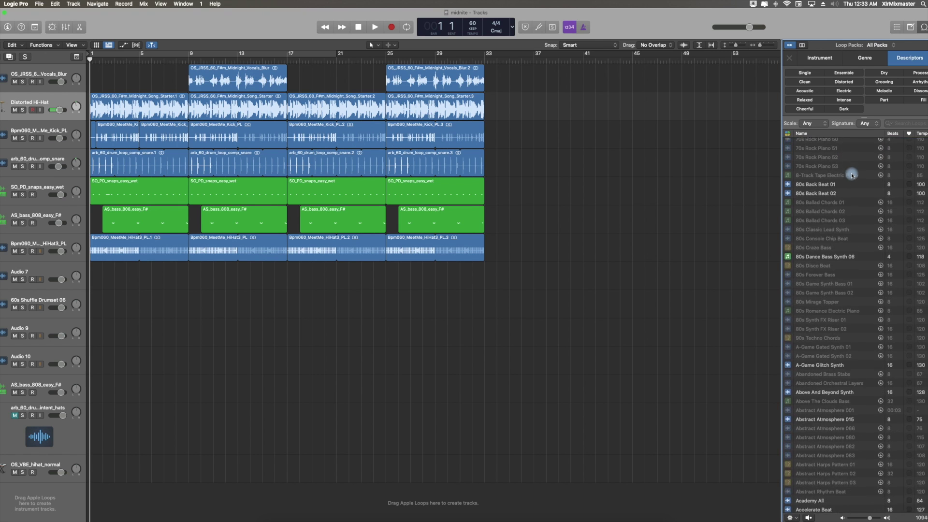
pyautogui.scroll(-6, 851, 173)
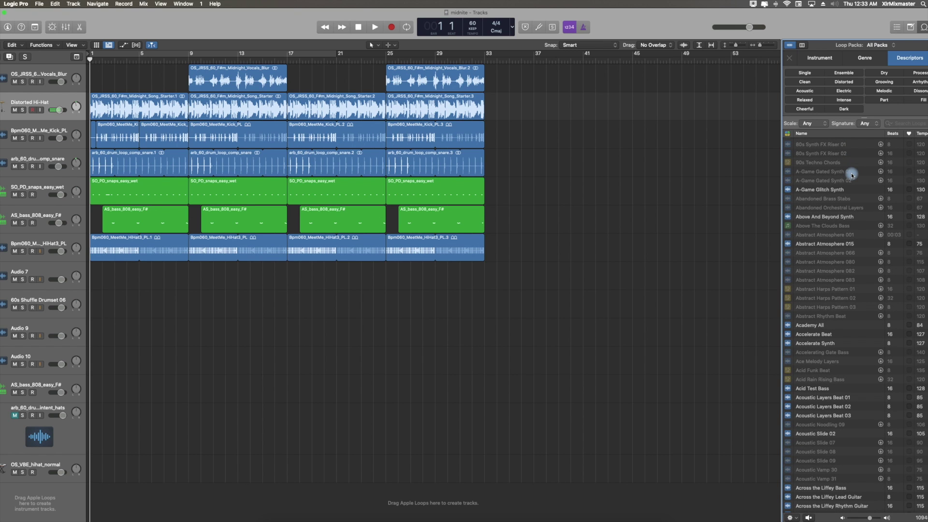
pyautogui.scroll(-2, 881, 185)
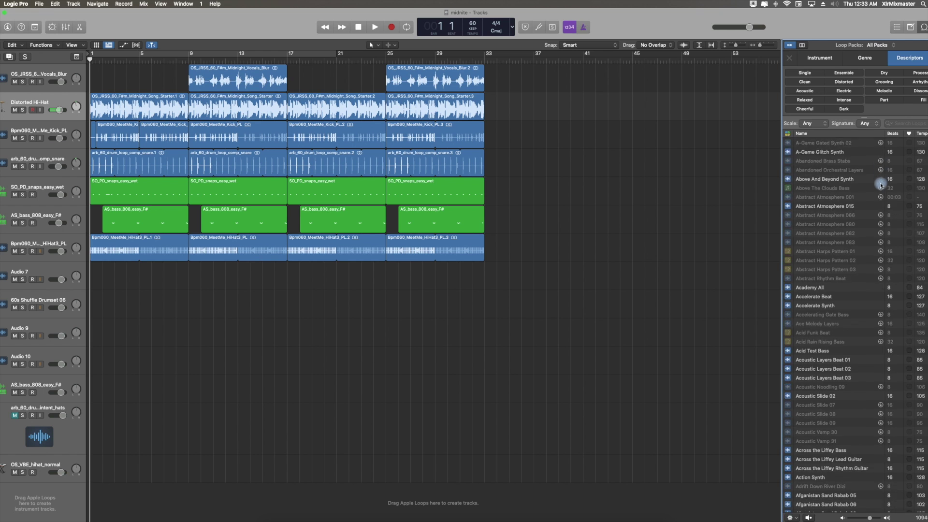
pyautogui.scroll(-14, 875, 184)
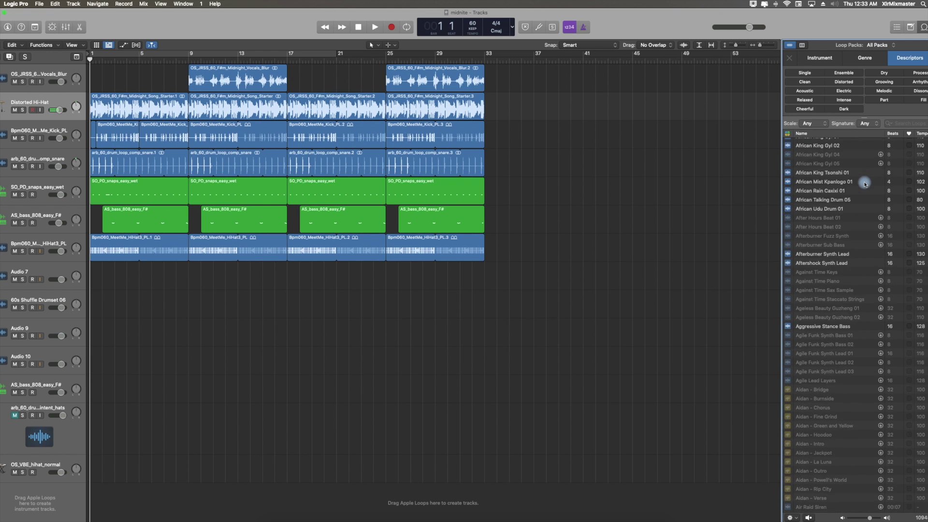
pyautogui.scroll(-7, 864, 183)
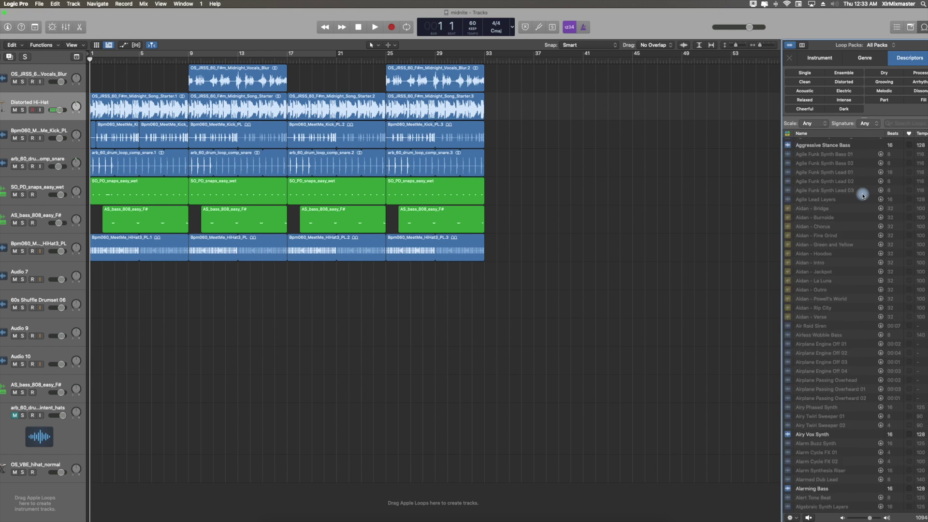
pyautogui.scroll(20, 863, 194)
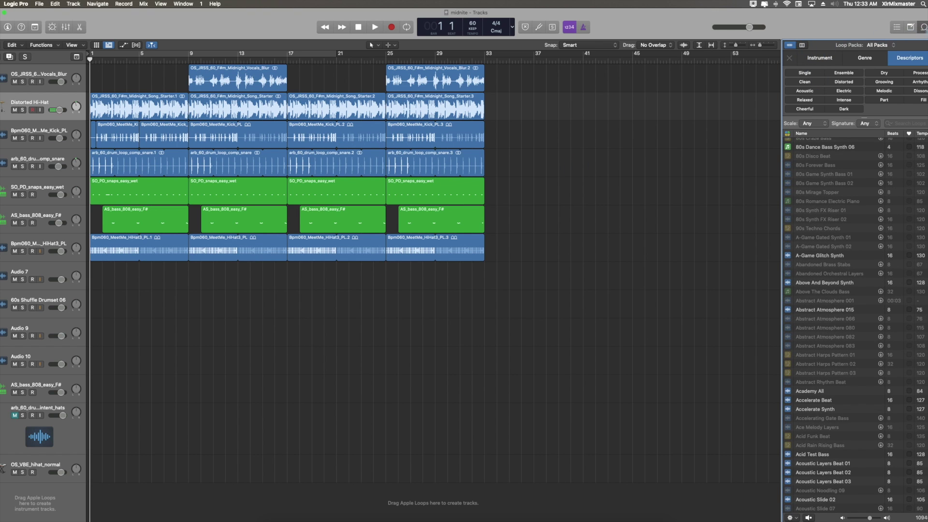
# Close the Apple Loops browser, browse All Files in the Browser and close it, then enlarge track lanes.
pyautogui.click(924, 29)
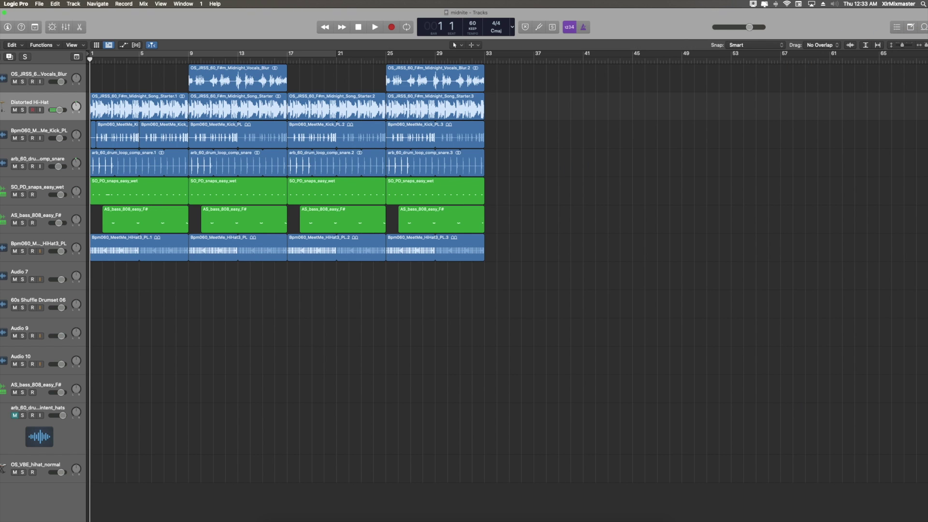
pyautogui.press('f')
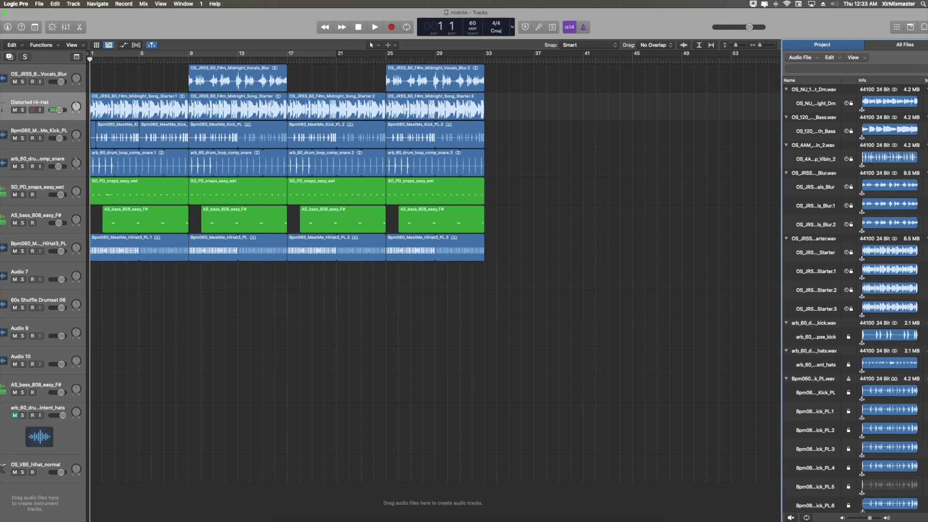
pyautogui.click(900, 46)
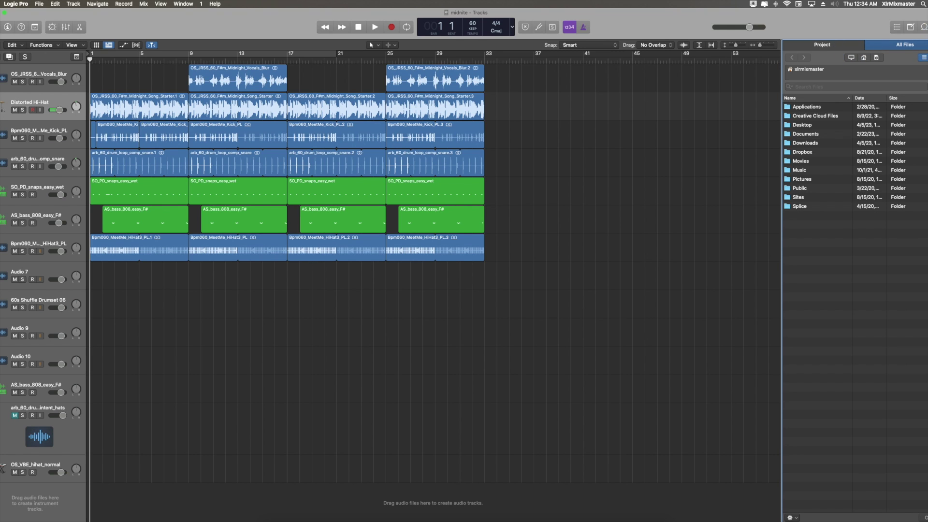
pyautogui.click(925, 27)
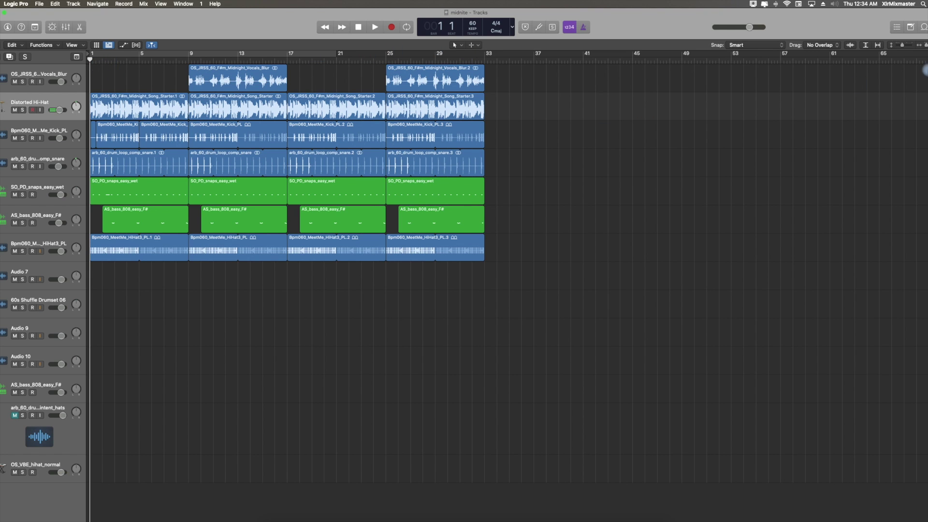
pyautogui.moveTo(903, 47); pyautogui.dragTo(924, 46)
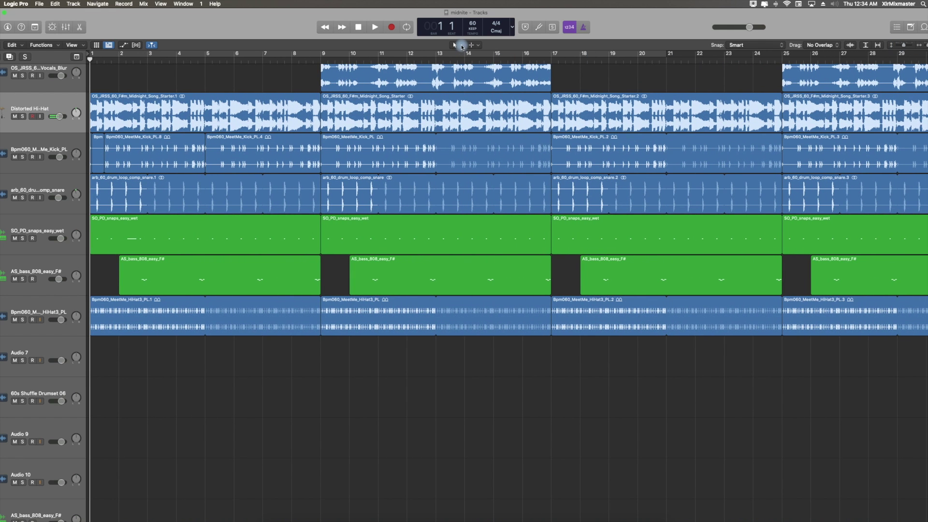
# Open the Tracks toolbar's editing-tool menu and close it without changing tools.
pyautogui.click(458, 45)
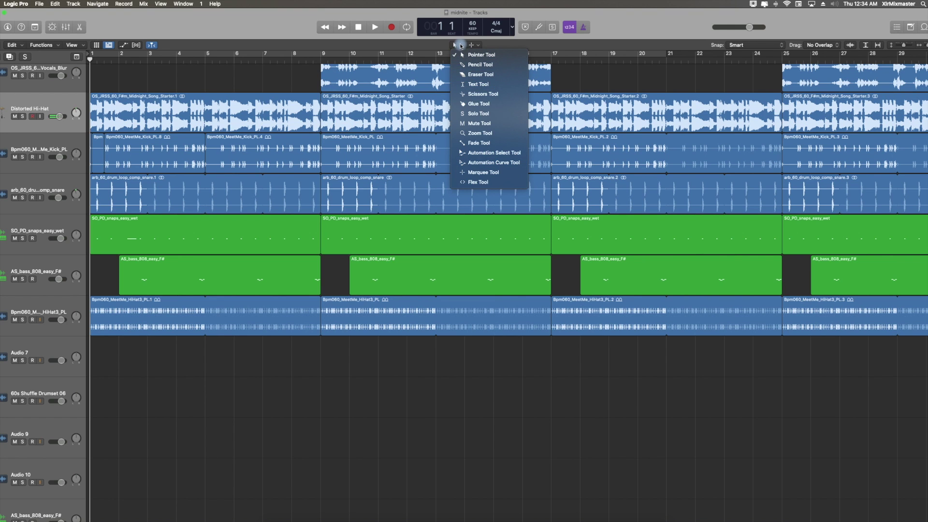
pyautogui.click(461, 45)
# Zoom in on the song's opening bars, keeping the Pointer tool, and select the snare loop region.
pyautogui.click(461, 45)
pyautogui.click(260, 192)
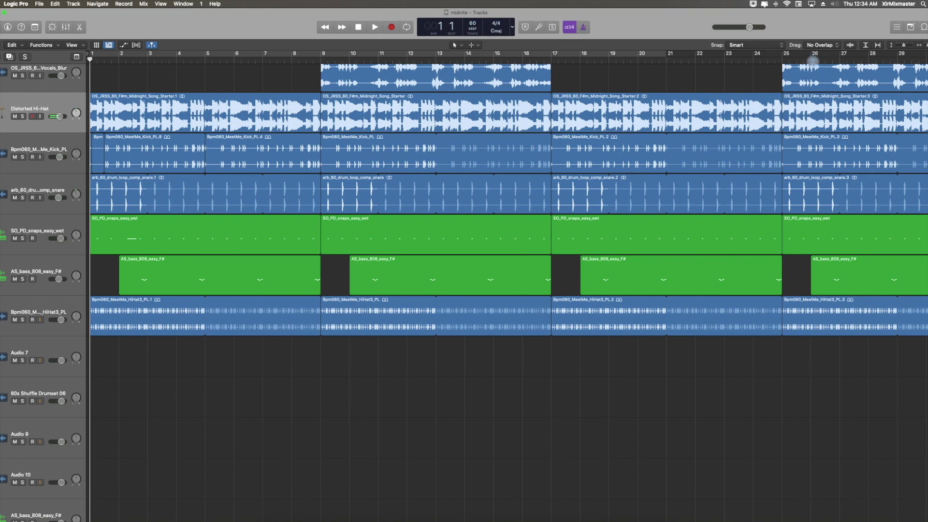
pyautogui.press('super+Right')
pyautogui.press('super+Right')
pyautogui.press('super+Right')
pyautogui.press('super+Right')
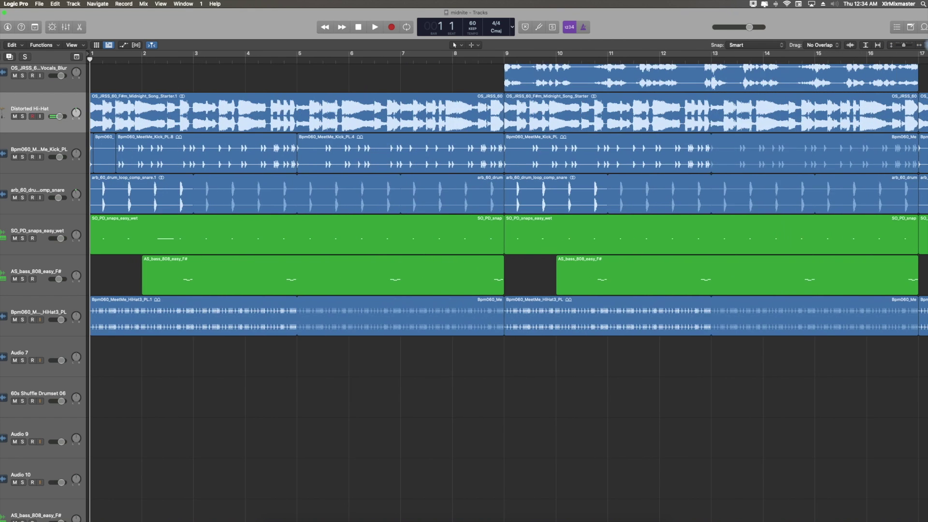
pyautogui.press('super+Right')
pyautogui.press('super+Right')
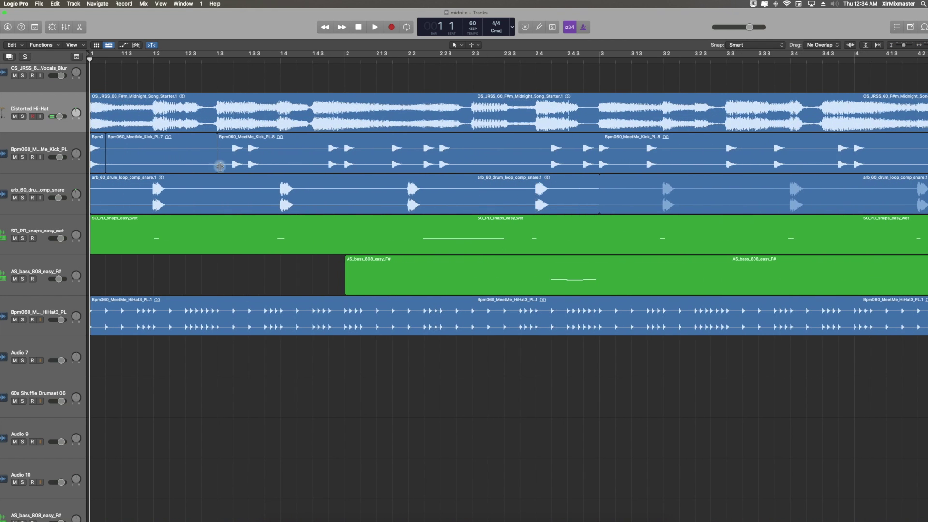
pyautogui.click(178, 195)
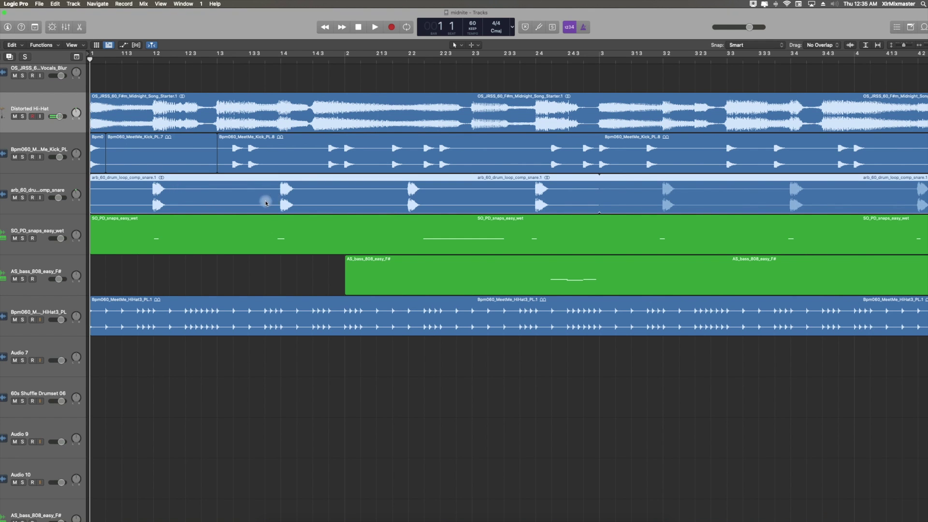
# Split the snare region at two points with the Scissors tool.
pyautogui.click(463, 45)
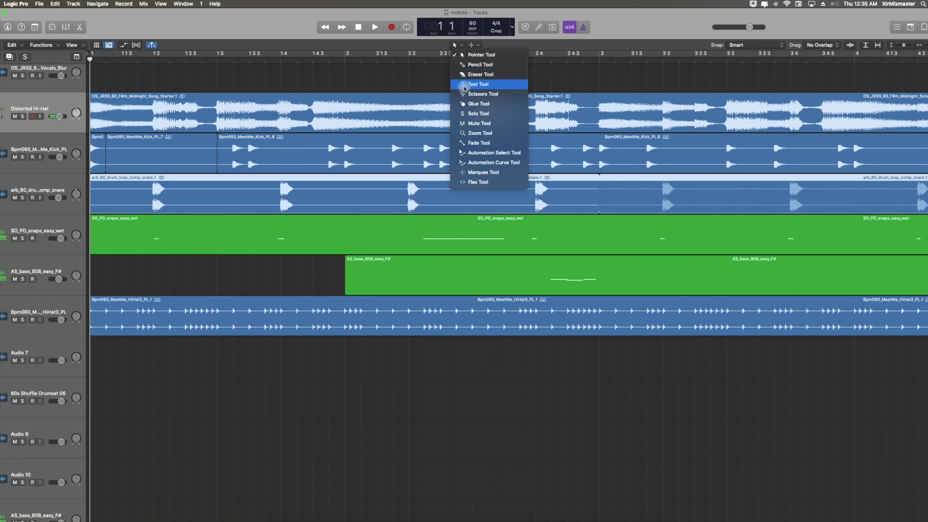
pyautogui.click(482, 94)
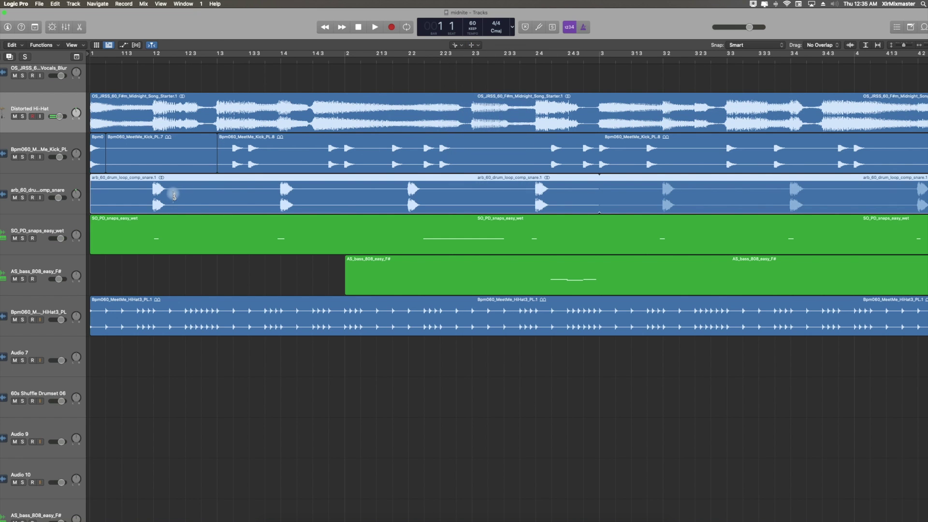
pyautogui.click(173, 198)
pyautogui.click(274, 198)
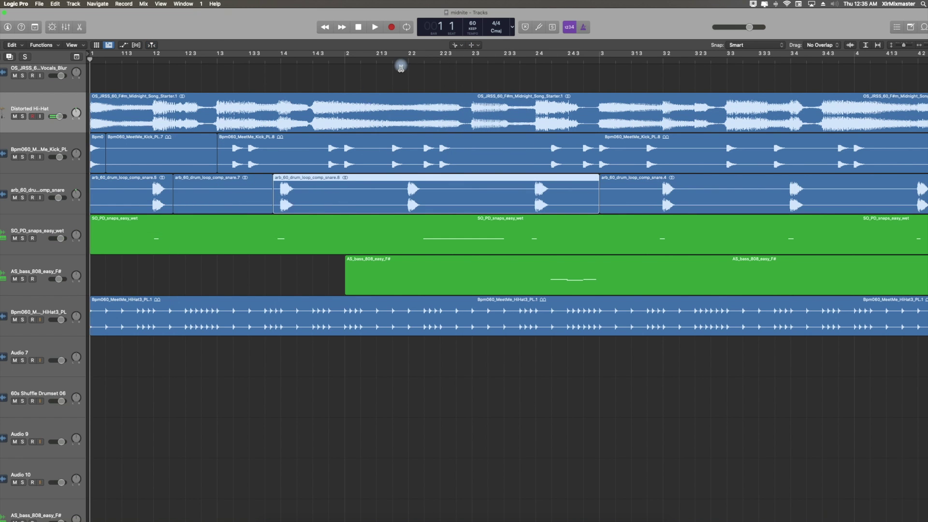
# Return to the Pointer tool and delete the cut-out snare.7 piece.
pyautogui.click(455, 45)
pyautogui.click(476, 54)
pyautogui.click(228, 202)
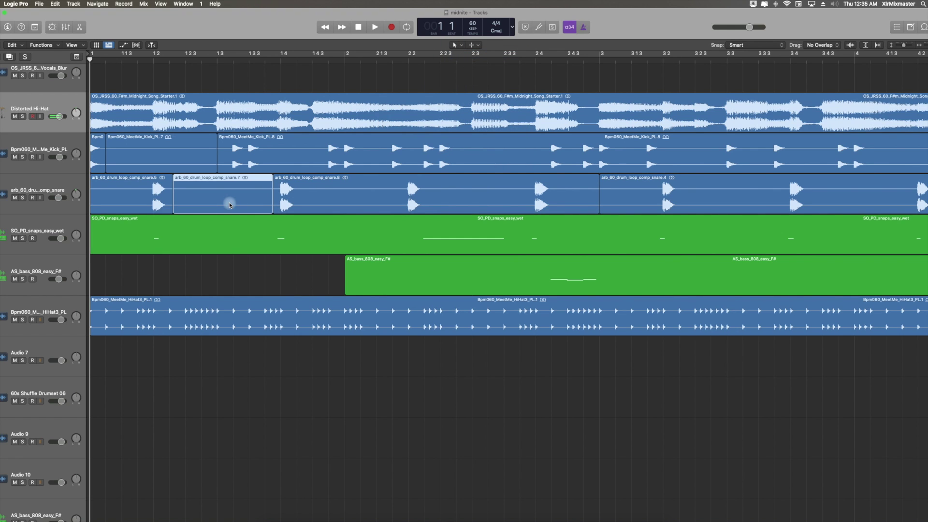
pyautogui.press('Delete')
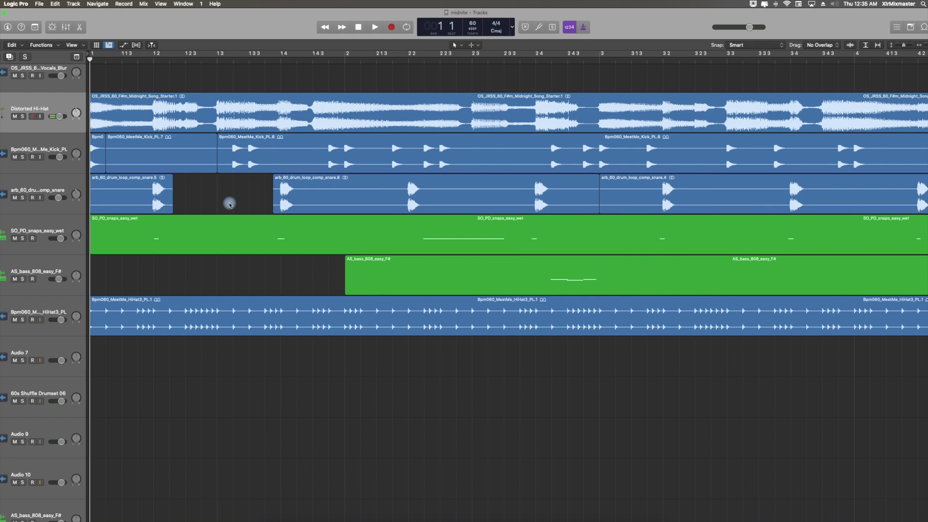
pyautogui.click(203, 160)
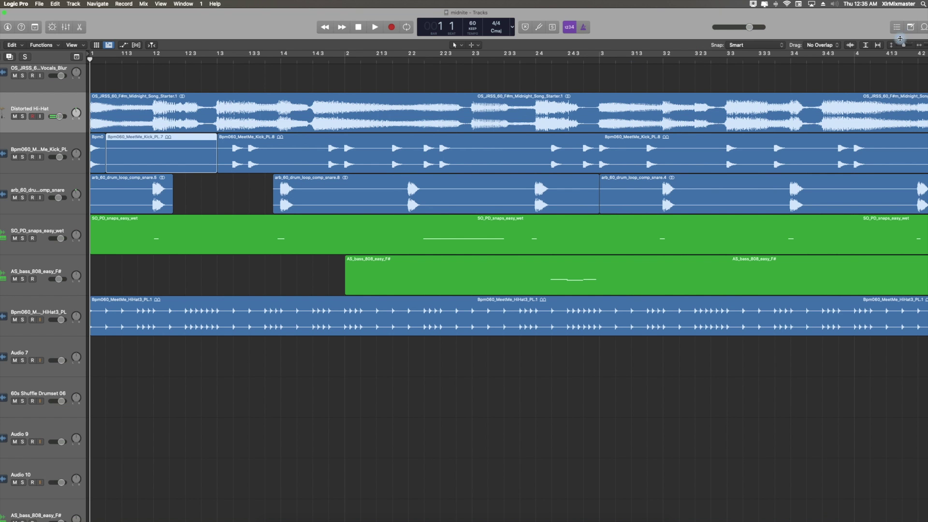
pyautogui.scroll(-6, 510, 151)
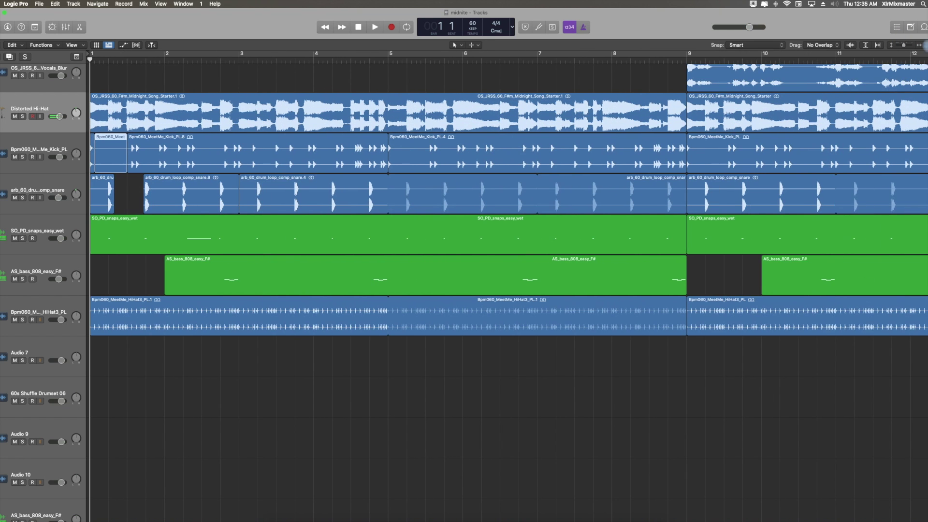
# Rename the Midnight Song Starter region to 'ffffff'.
pyautogui.click(181, 117)
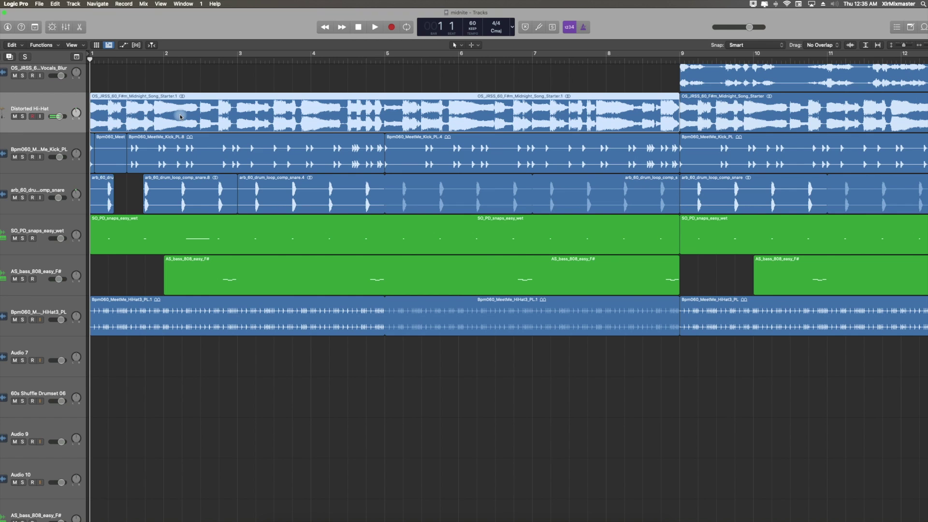
pyautogui.rightClick(116, 112)
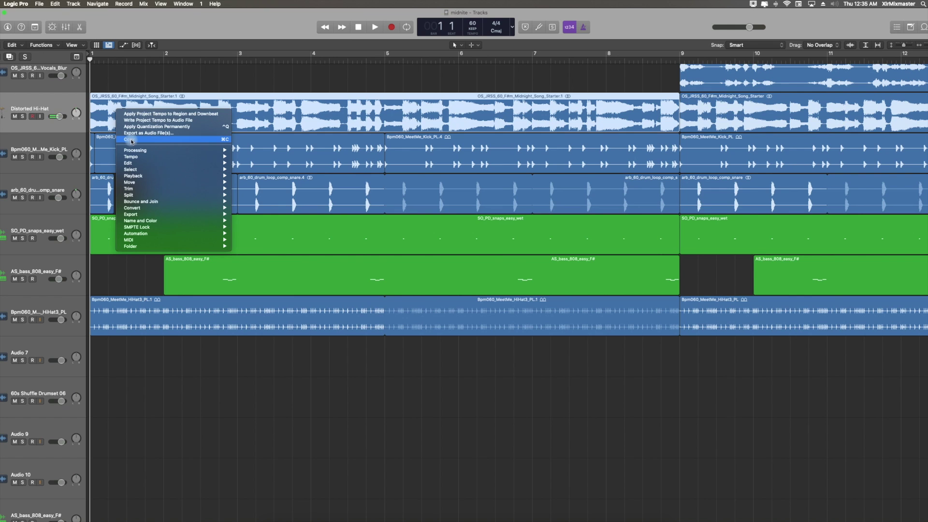
pyautogui.moveTo(173, 221)
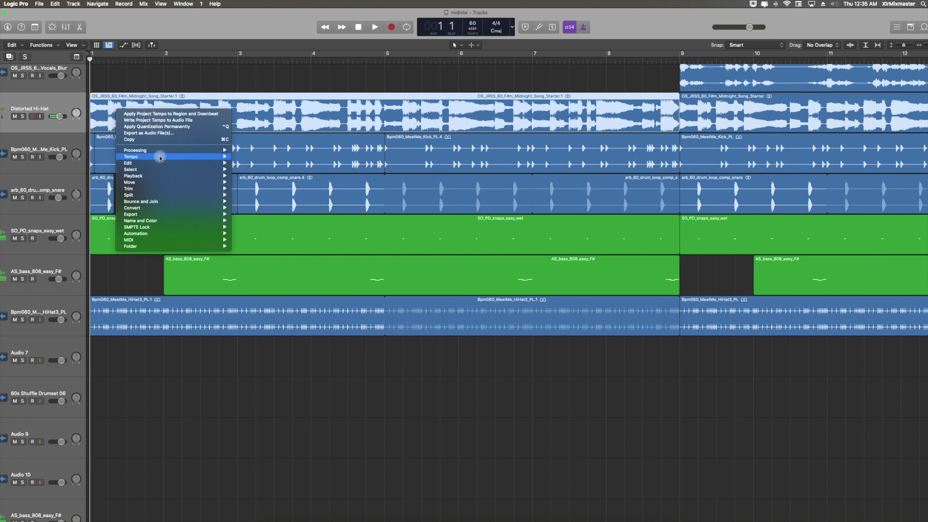
pyautogui.moveTo(183, 161)
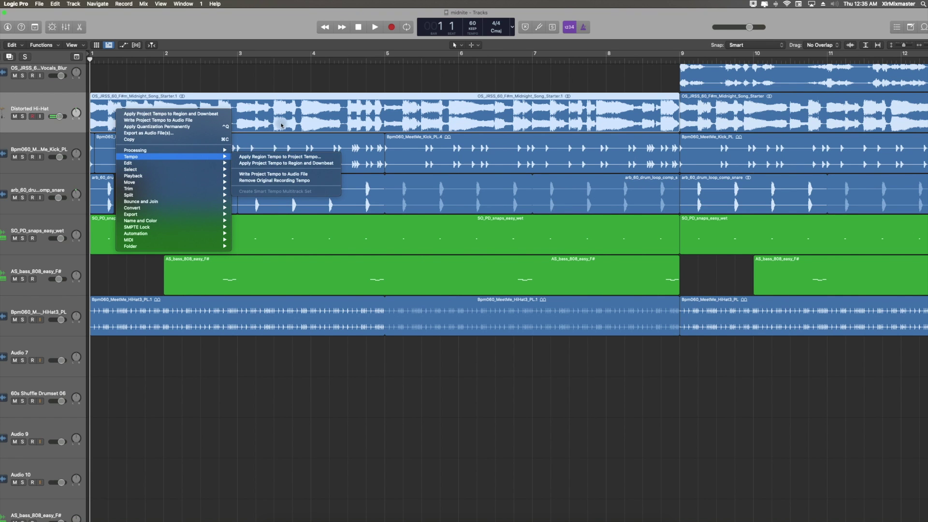
pyautogui.click(280, 122)
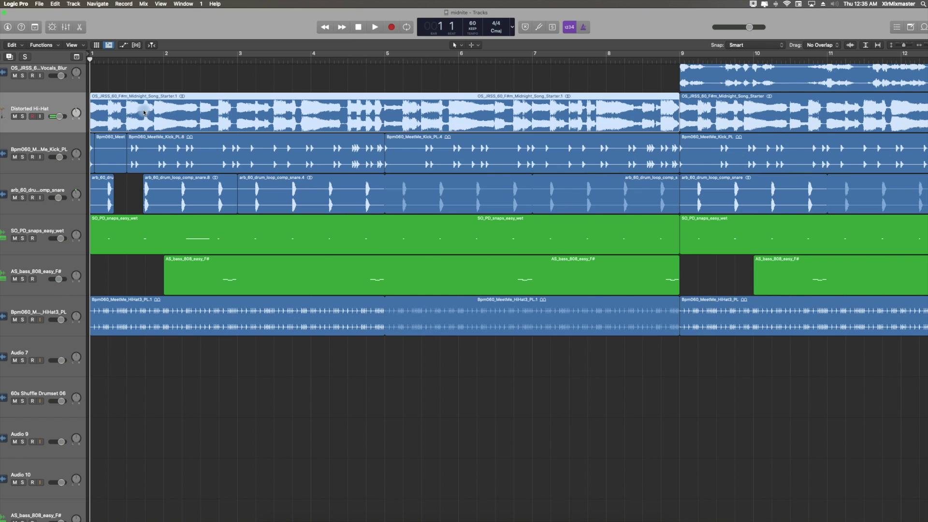
pyautogui.rightClick(159, 111)
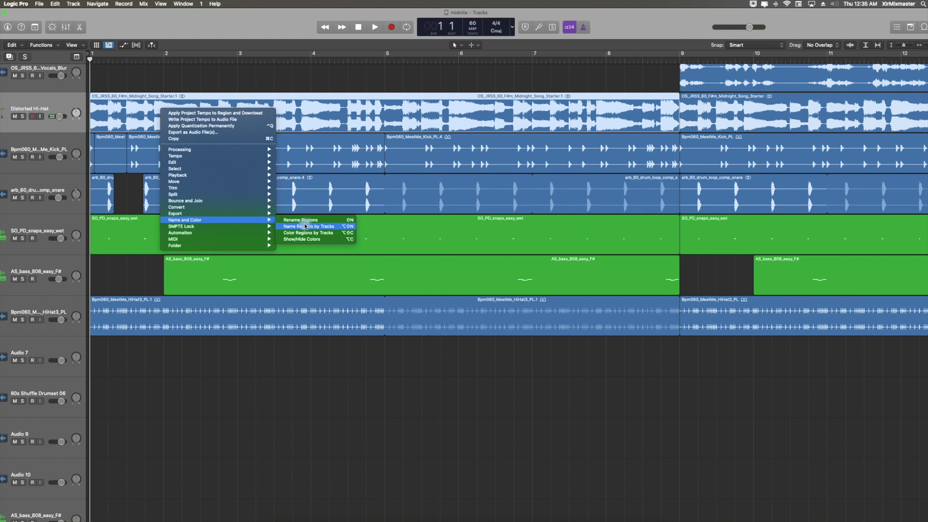
pyautogui.click(297, 222)
pyautogui.click(152, 96)
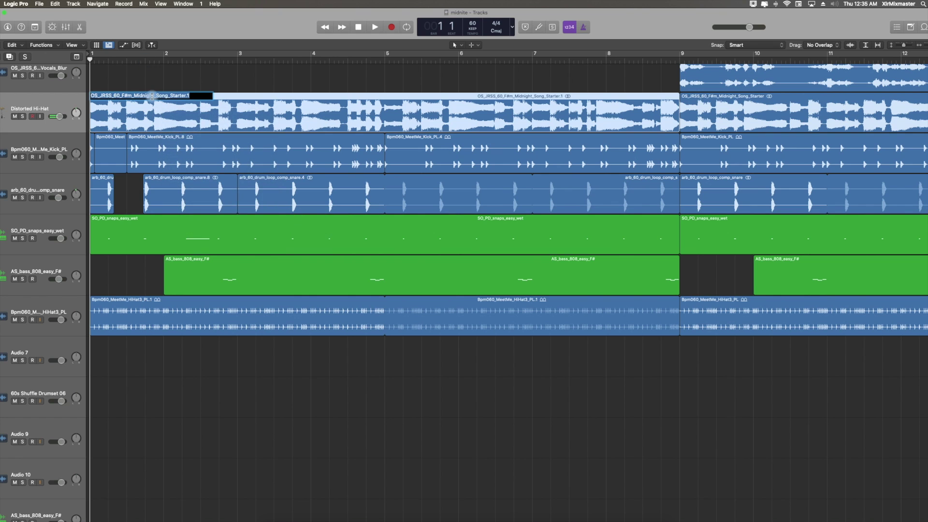
pyautogui.press('BackSpace')
pyautogui.write('ffff')
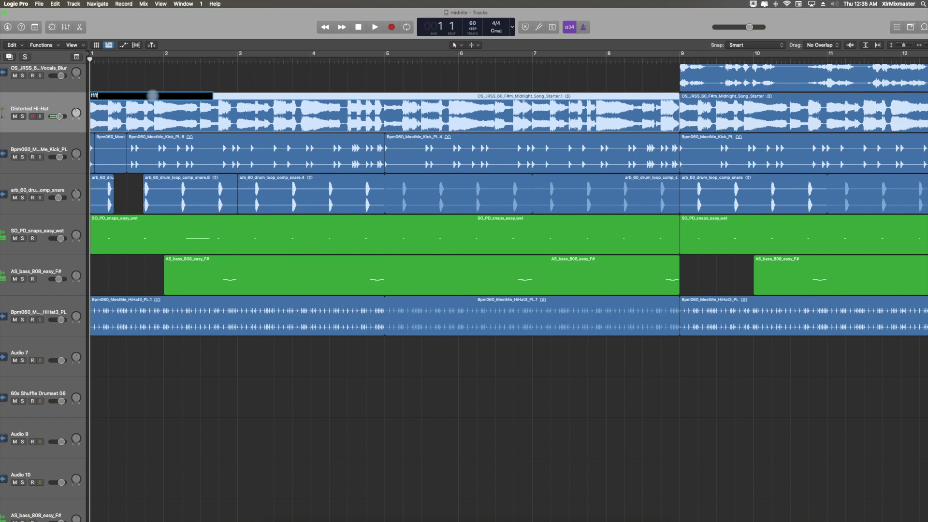
pyautogui.write('ff')
pyautogui.click(148, 83)
# Open the SO_PD_snaps_easy_wet region in the Piano Roll and select its same-pitch notes.
pyautogui.click(119, 106)
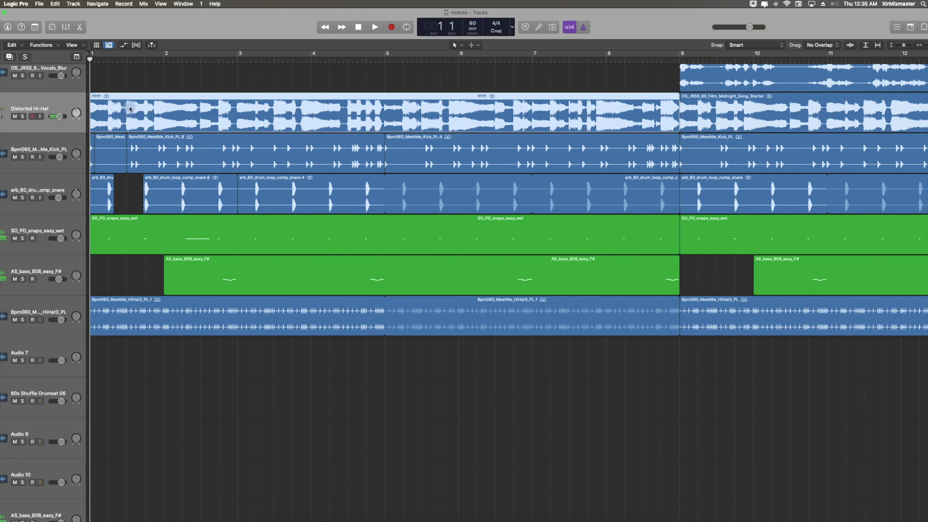
pyautogui.rightClick(129, 109)
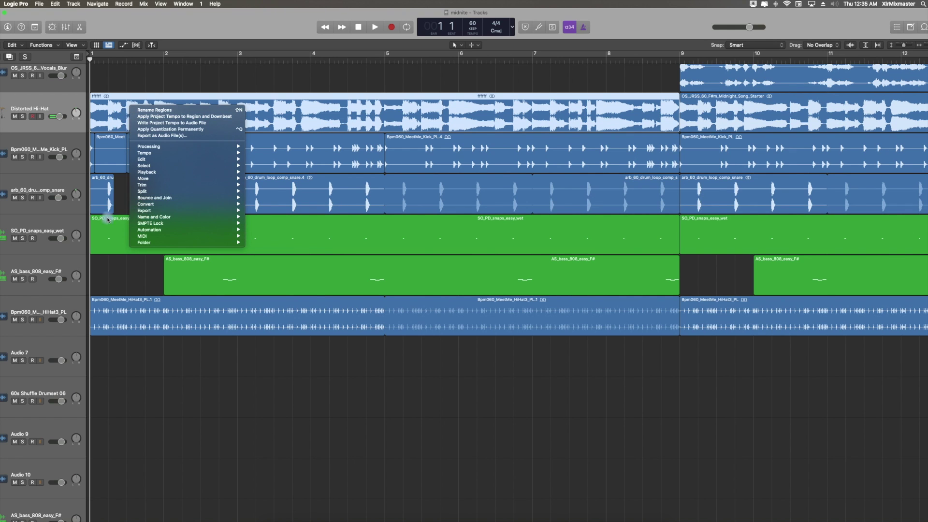
pyautogui.click(120, 250)
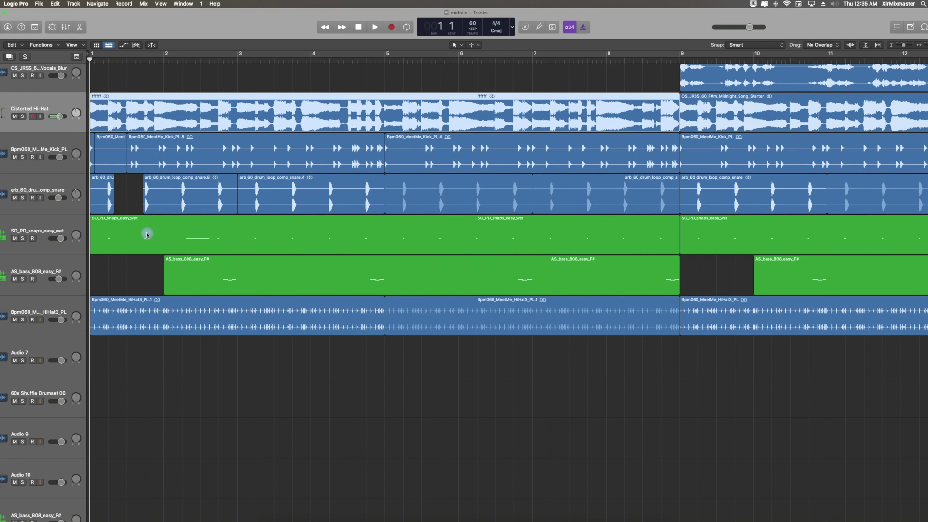
pyautogui.doubleClick(189, 235)
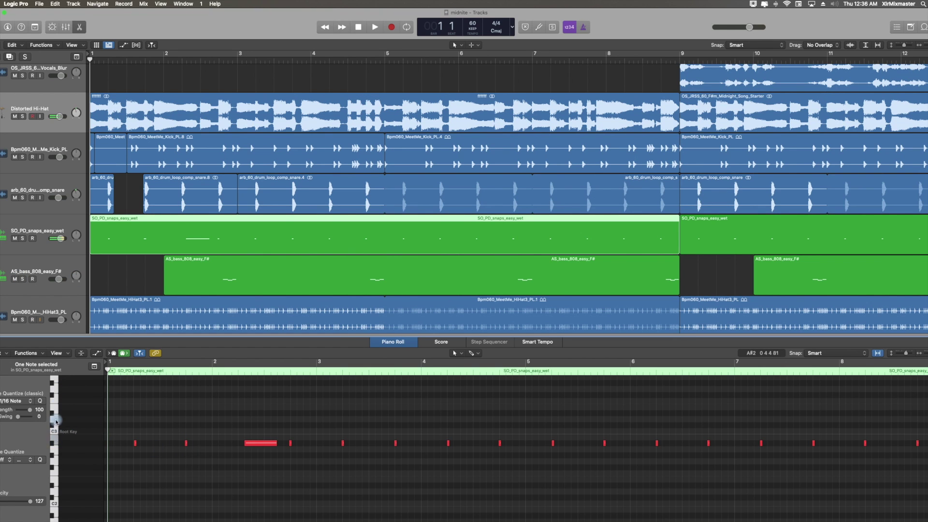
pyautogui.click(53, 443)
# Drag the sixteen same-pitch snaps notes up to C3, then the long note down to A#2.
pyautogui.moveTo(248, 443); pyautogui.dragTo(250, 432)
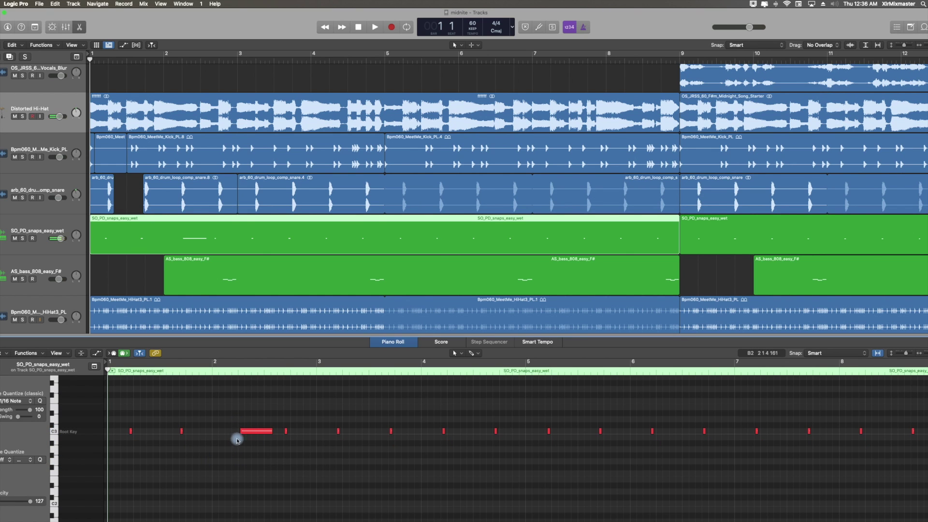
pyautogui.moveTo(250, 431); pyautogui.dragTo(275, 434)
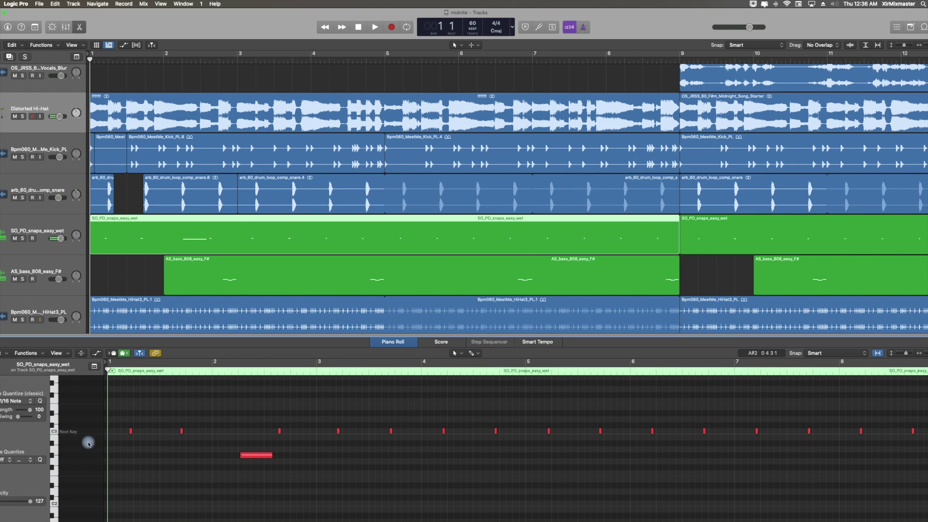
pyautogui.click(56, 441)
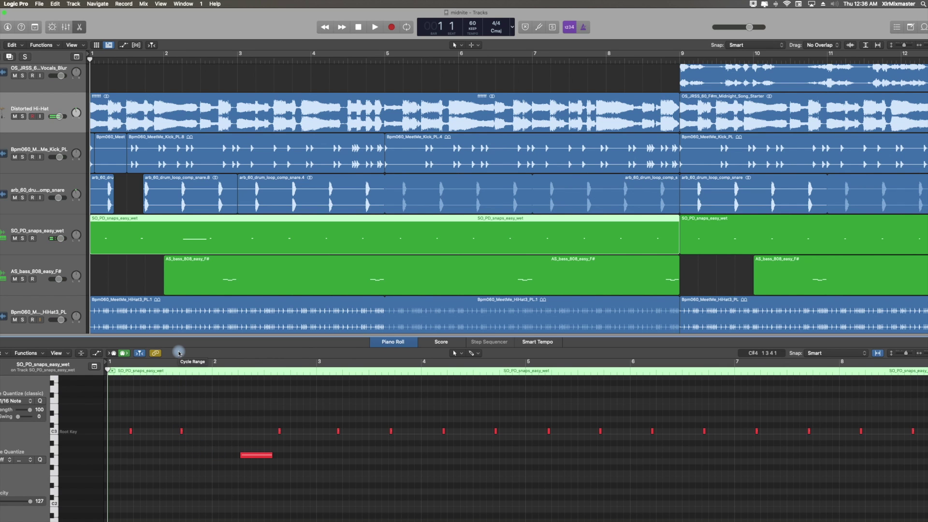
# Swap the Piano Roll for the Mixer and drag its divider up to make it taller.
pyautogui.press('x')
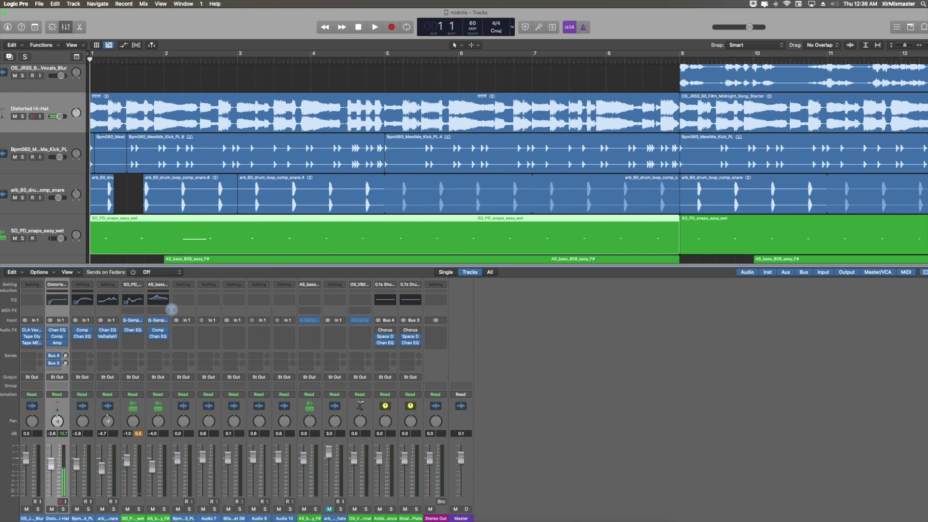
pyautogui.press('x')
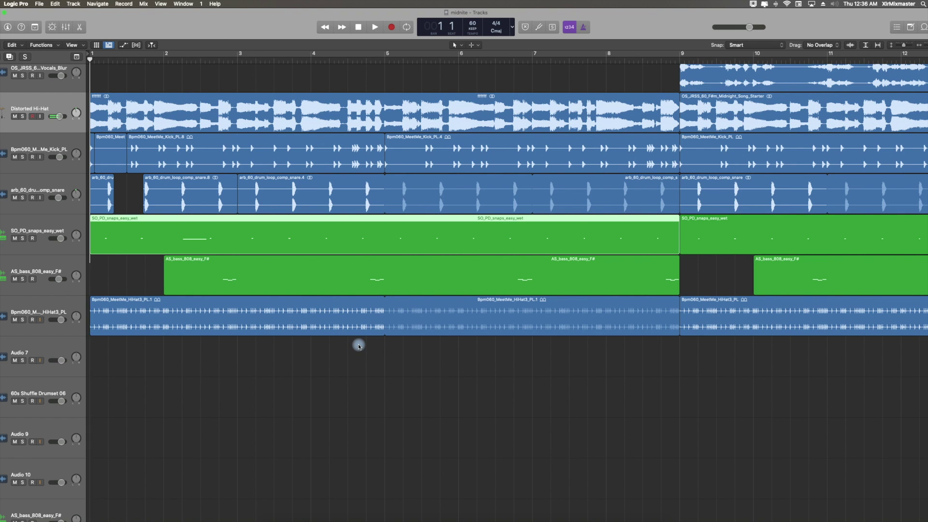
pyautogui.press('x')
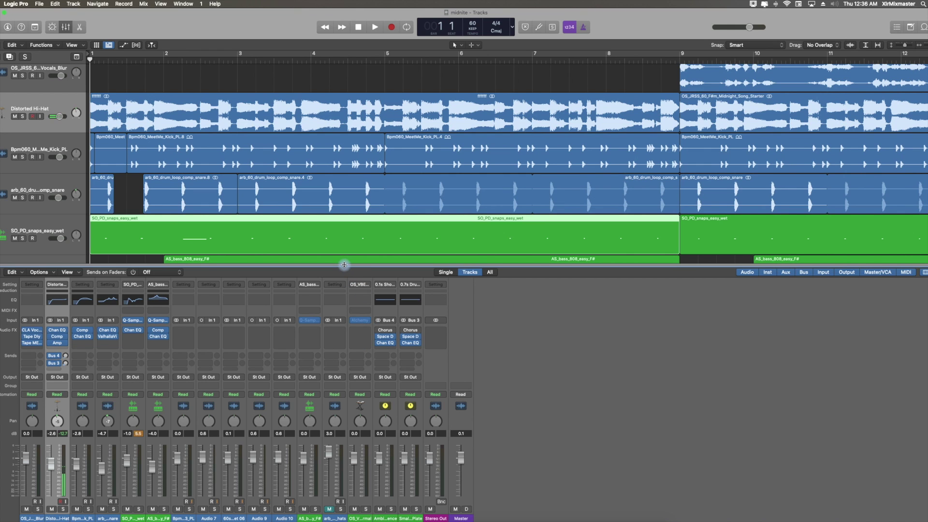
pyautogui.moveTo(344, 265); pyautogui.dragTo(344, 252)
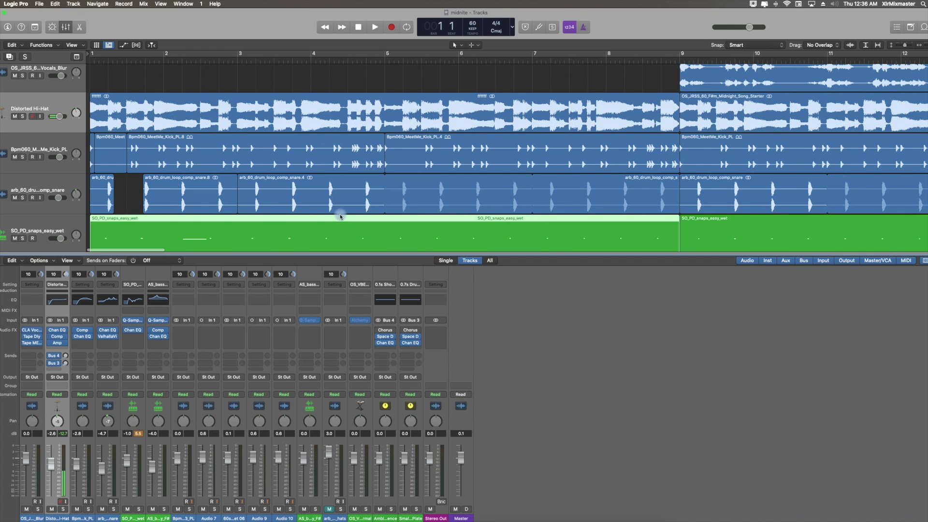
# Inspect the Hi-Hat's Bus 4 send, the kick's sends and output routing, leaving all unchanged.
pyautogui.click(59, 356)
pyautogui.click(92, 355)
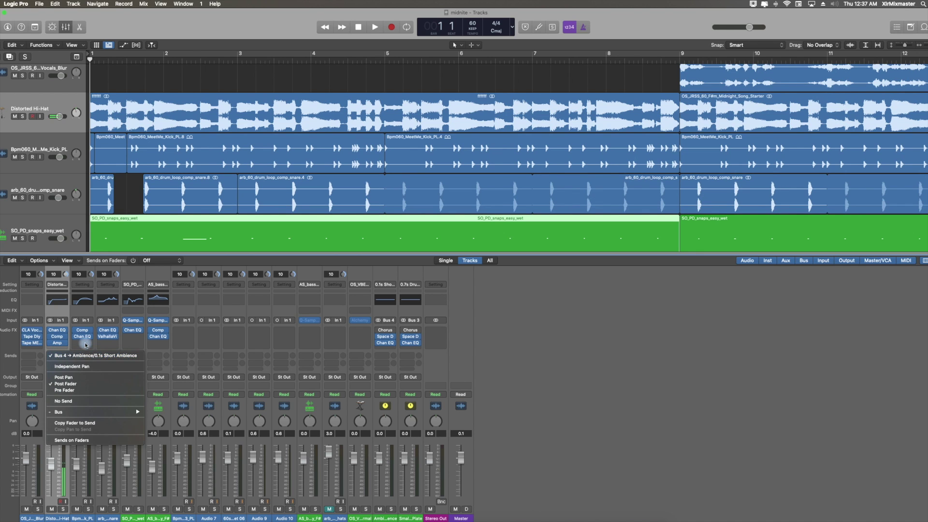
pyautogui.click(83, 357)
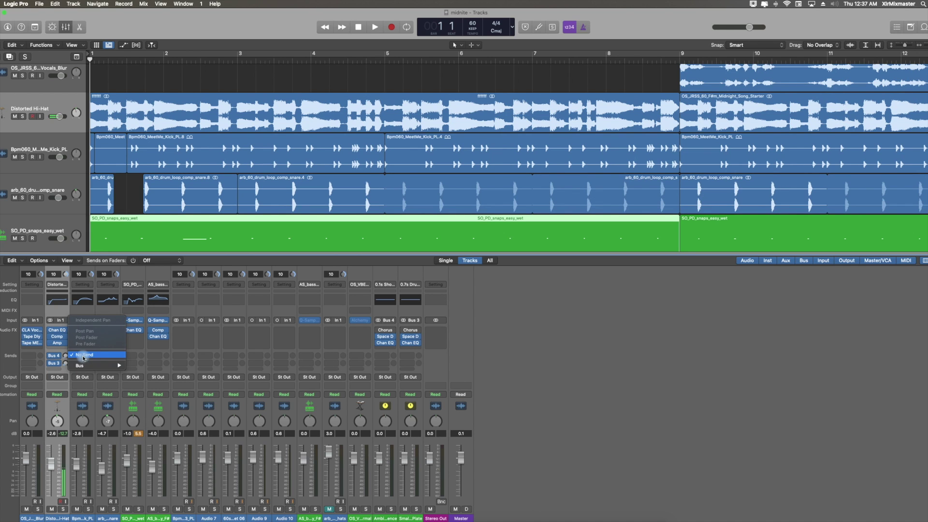
pyautogui.moveTo(111, 365)
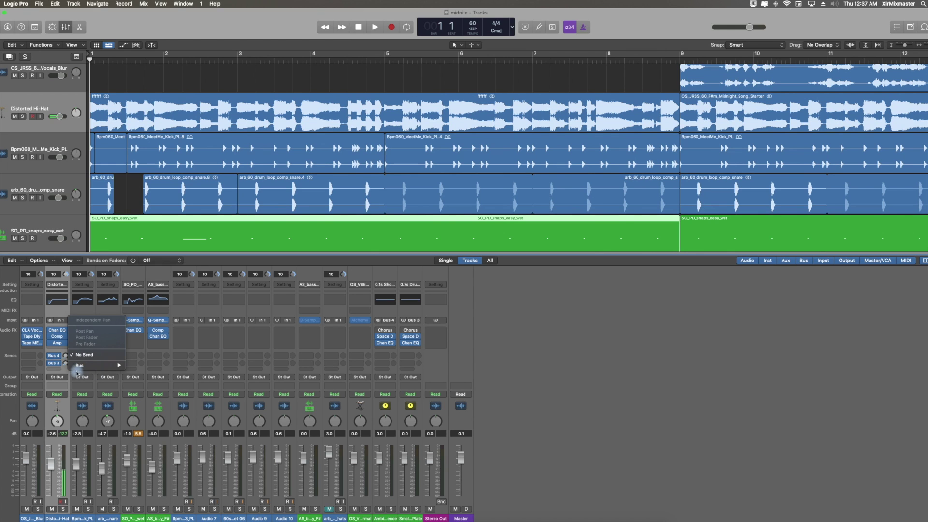
pyautogui.click(72, 373)
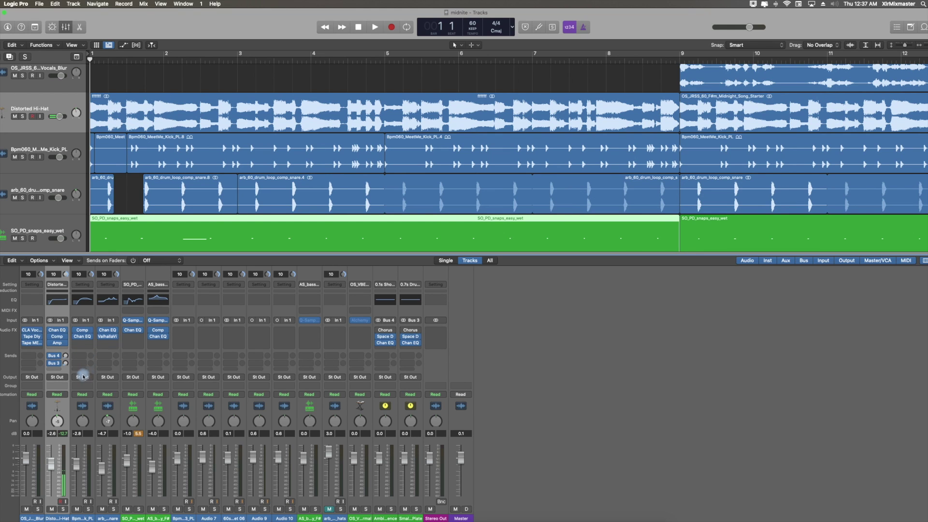
pyautogui.click(83, 377)
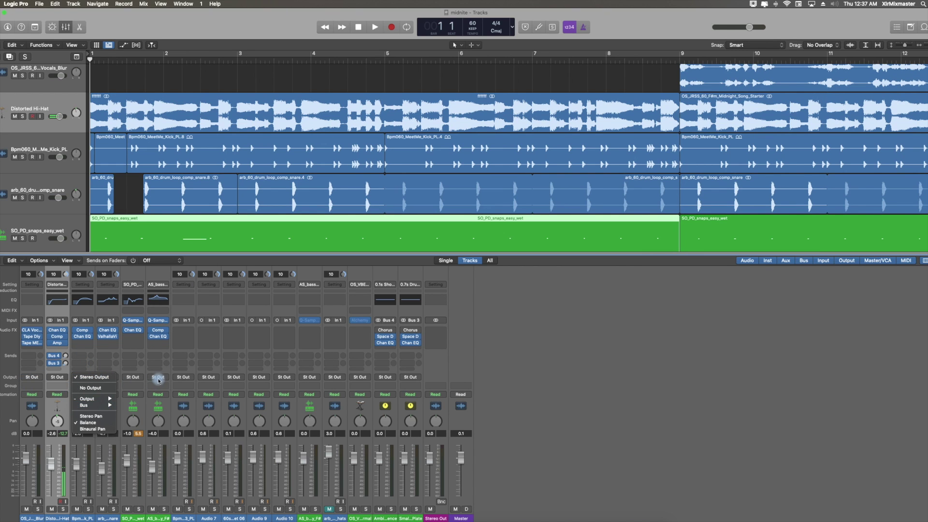
pyautogui.click(82, 347)
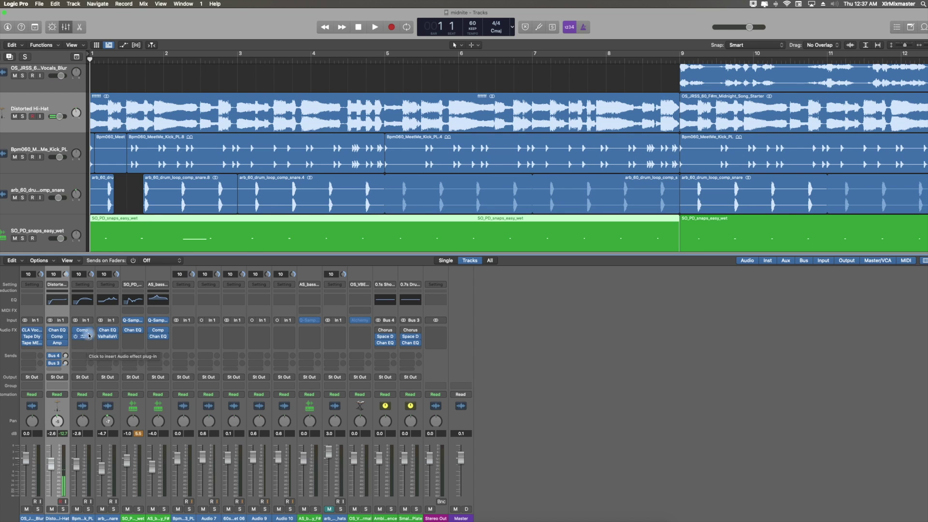
pyautogui.click(86, 302)
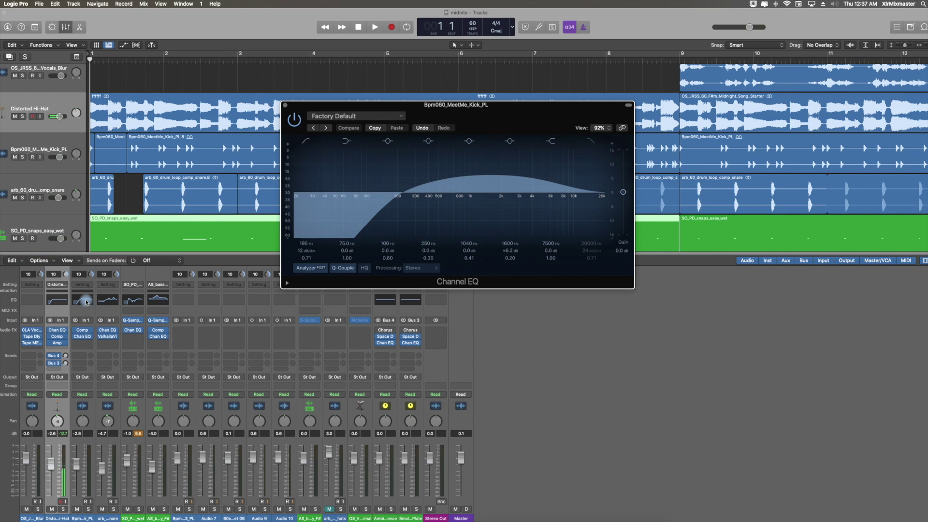
pyautogui.click(285, 106)
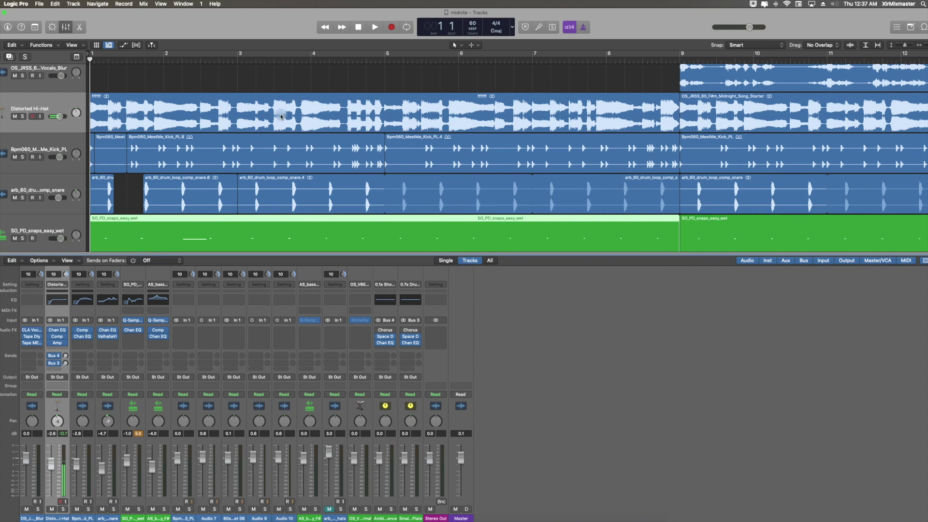
pyautogui.click(89, 344)
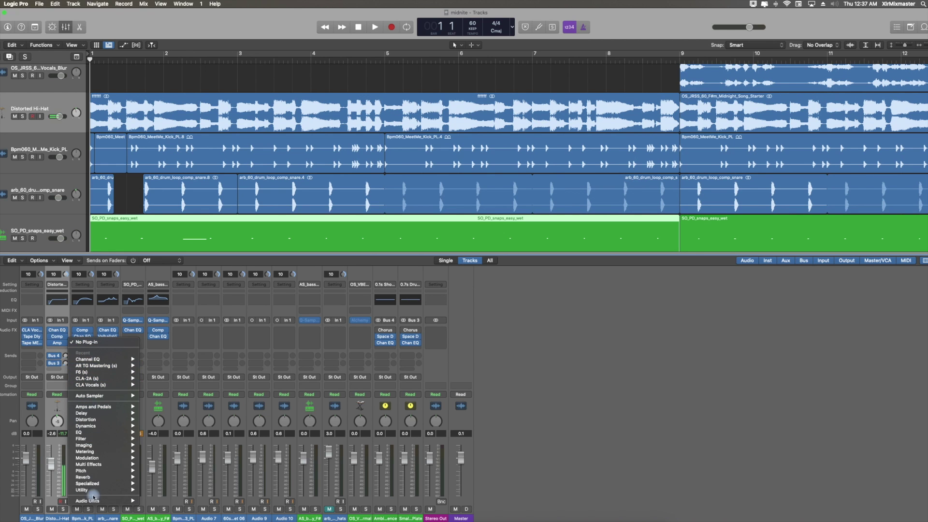
pyautogui.moveTo(88, 501)
pyautogui.moveTo(164, 518)
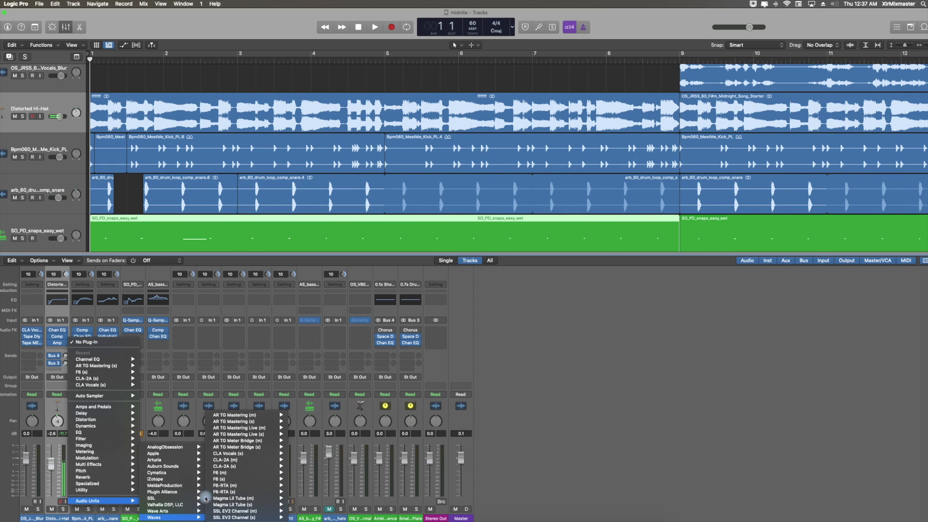
pyautogui.moveTo(232, 454)
pyautogui.click(295, 453)
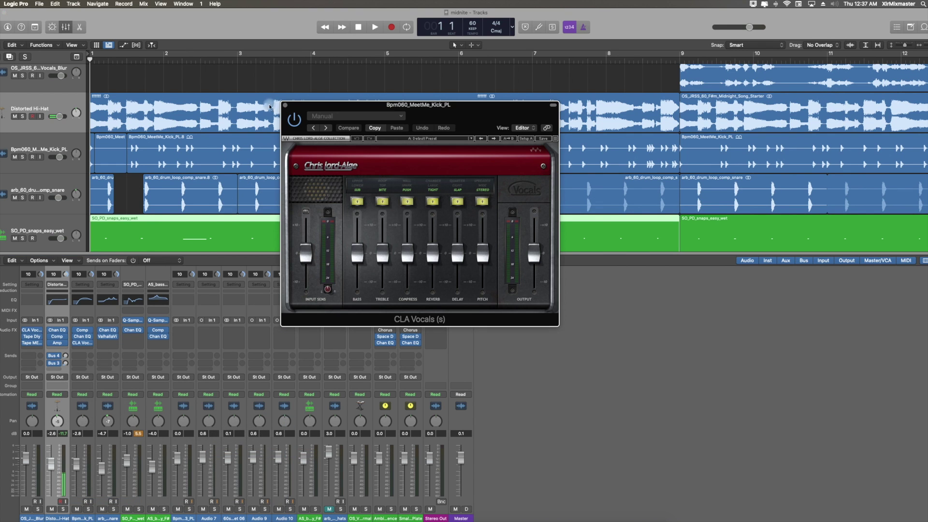
pyautogui.moveTo(299, 106); pyautogui.dragTo(256, 106)
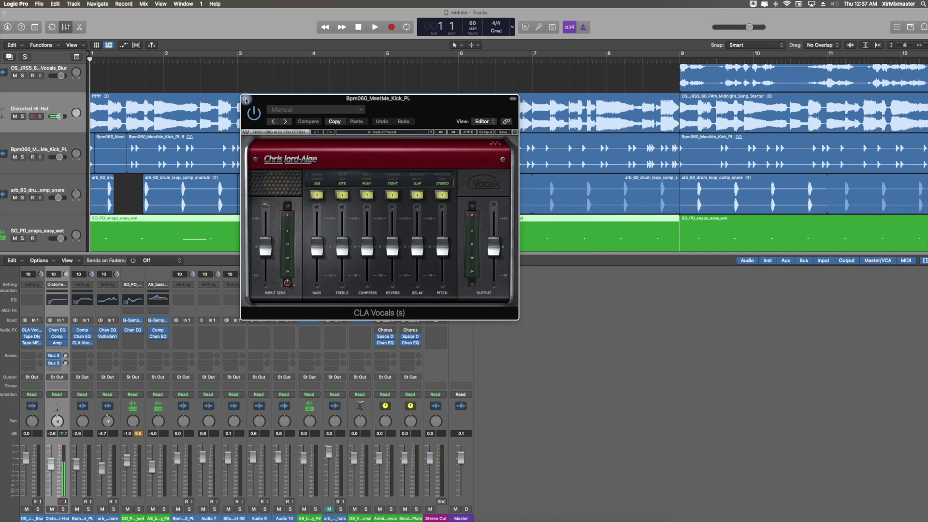
pyautogui.click(242, 105)
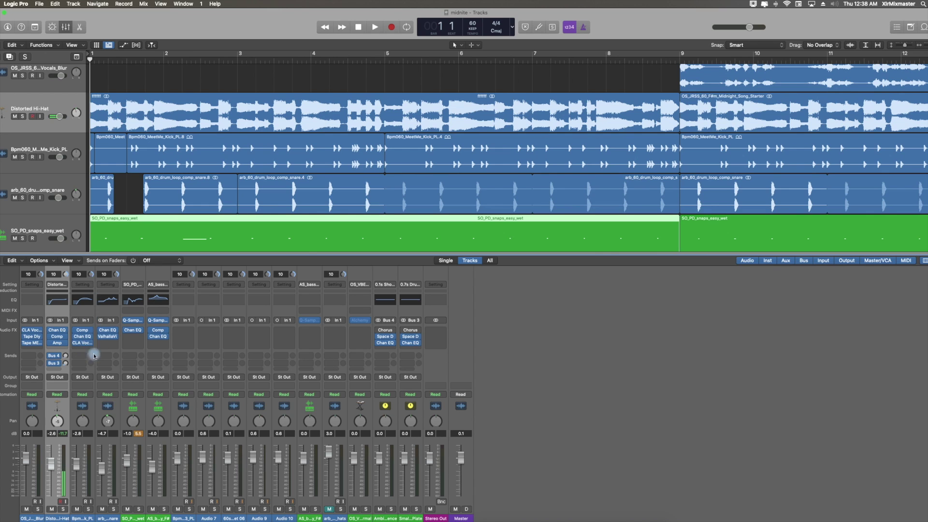
pyautogui.click(85, 289)
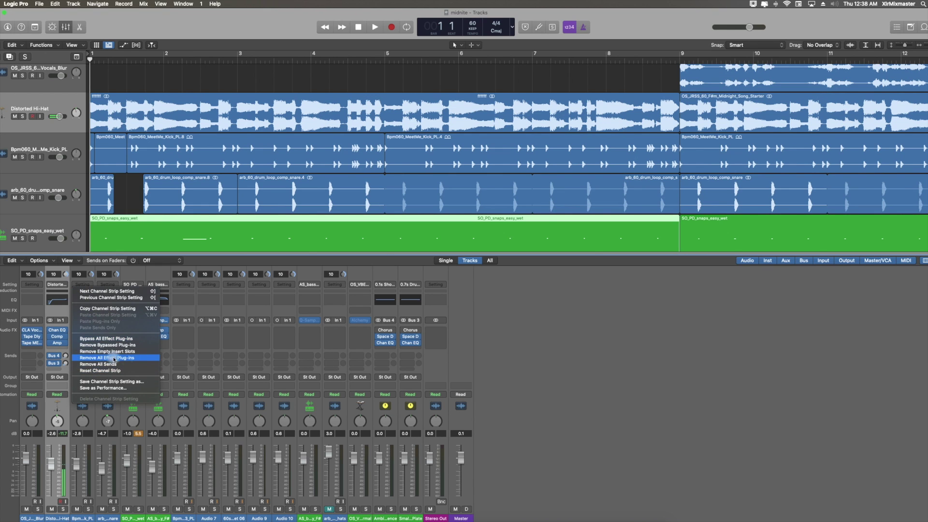
pyautogui.click(209, 342)
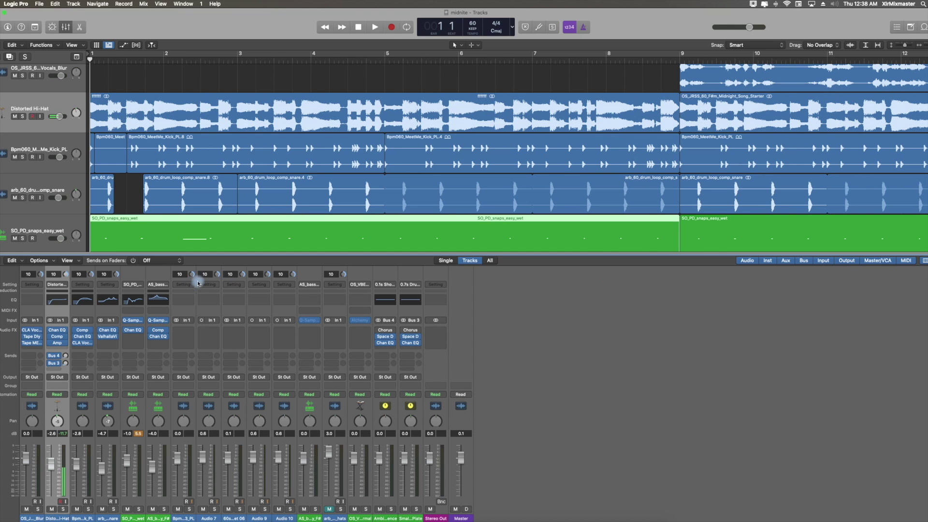
# Hide and then restore the Inst, Aux, Output and Master strip filters in the mixer.
pyautogui.click(765, 261)
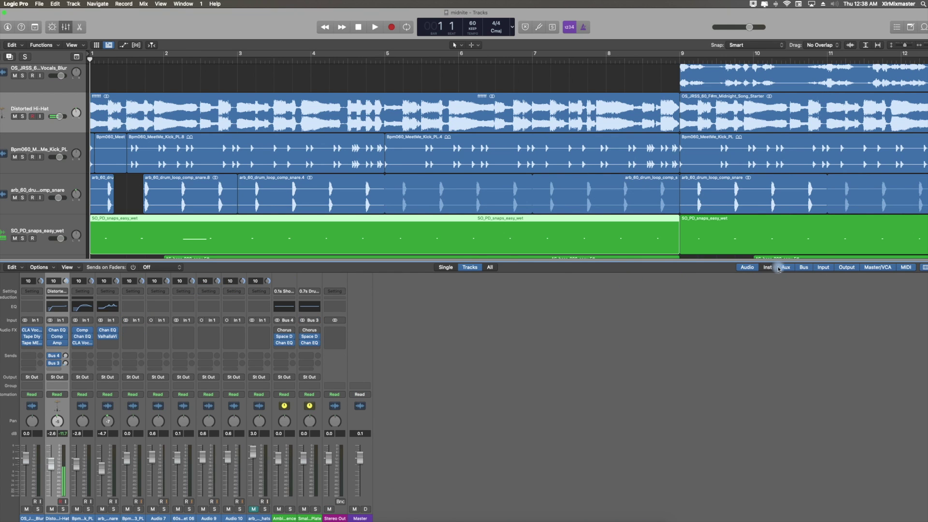
pyautogui.click(786, 268)
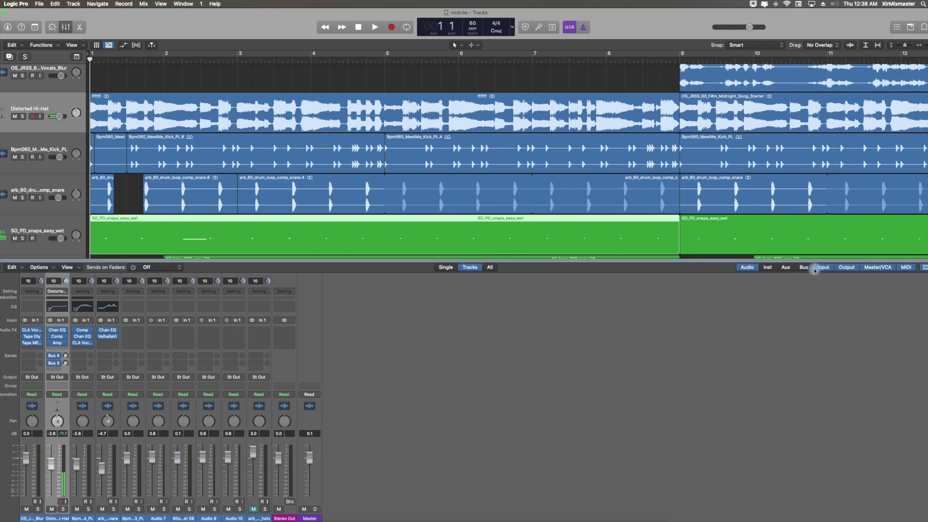
pyautogui.click(846, 268)
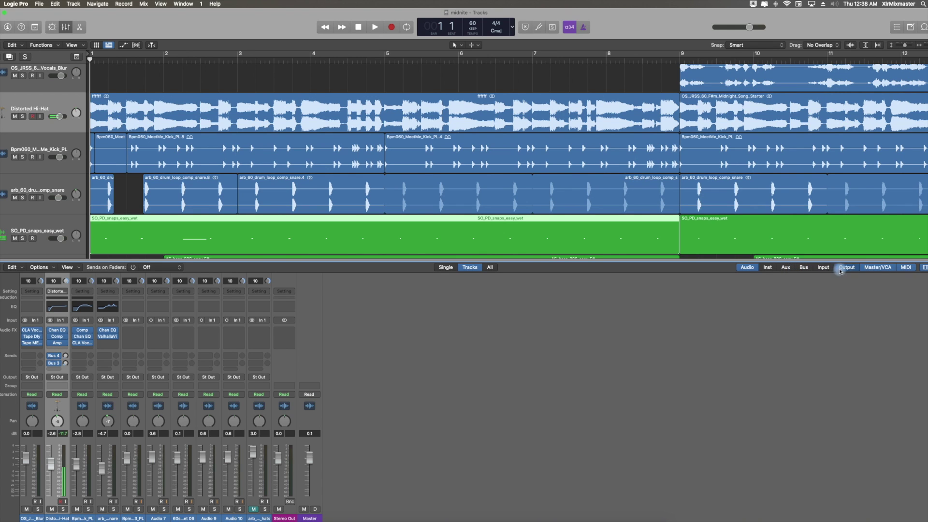
pyautogui.click(865, 269)
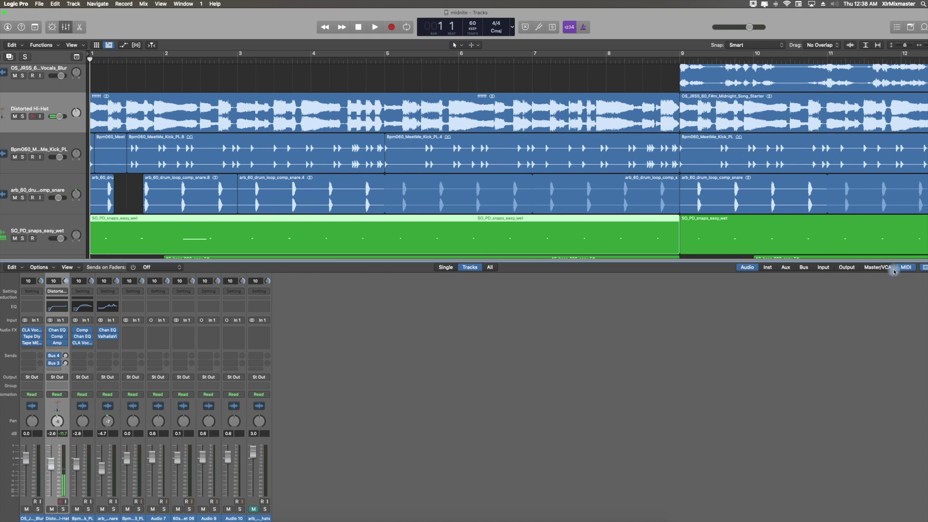
pyautogui.click(847, 267)
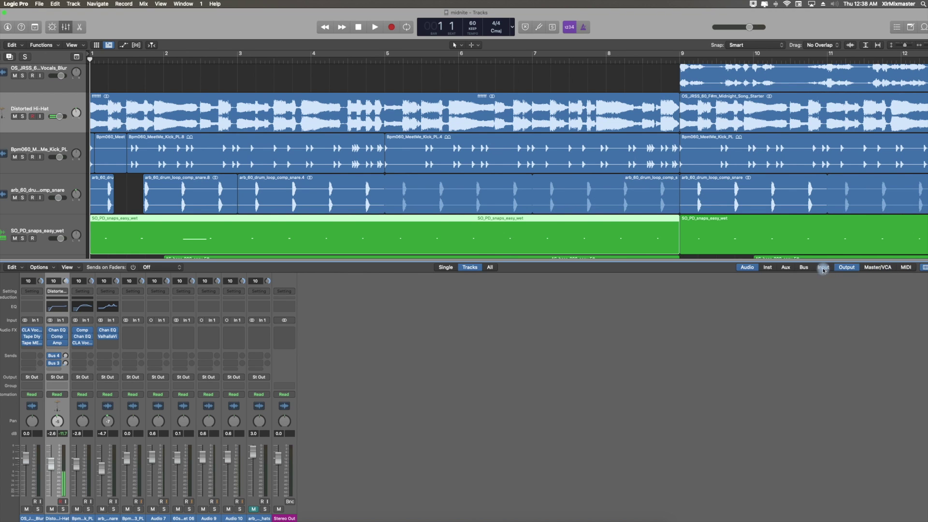
pyautogui.click(786, 268)
pyautogui.click(764, 268)
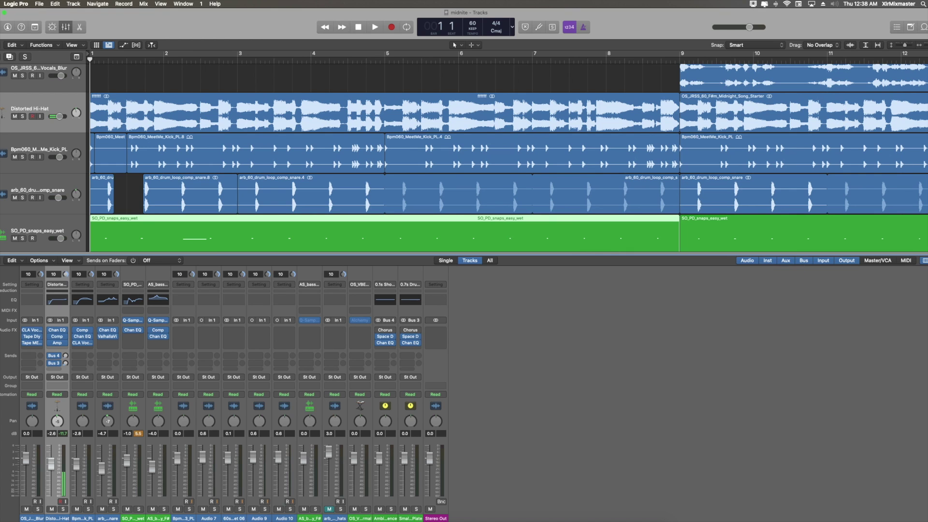
# Widen then narrow the strips, cycle Single, Tracks and All views, then close the Mixer.
pyautogui.press('super+Right')
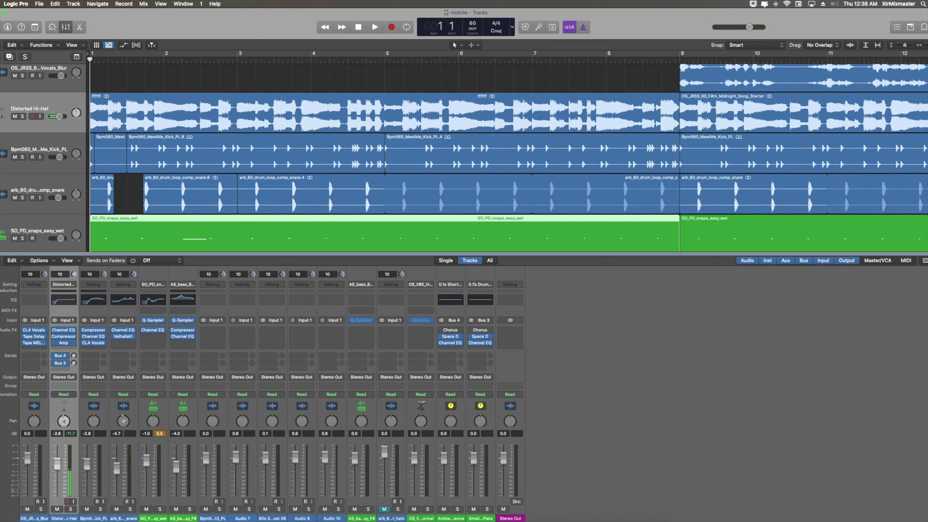
pyautogui.press('super+Left')
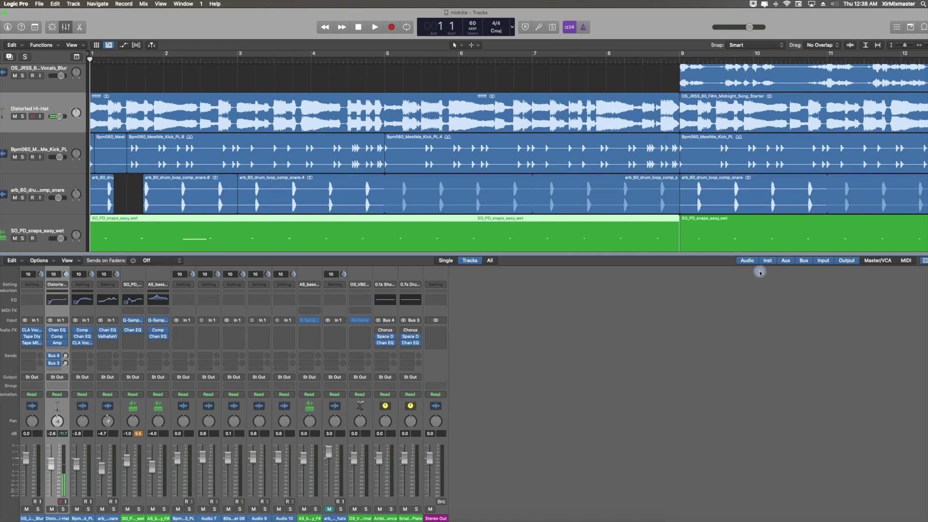
pyautogui.click(445, 261)
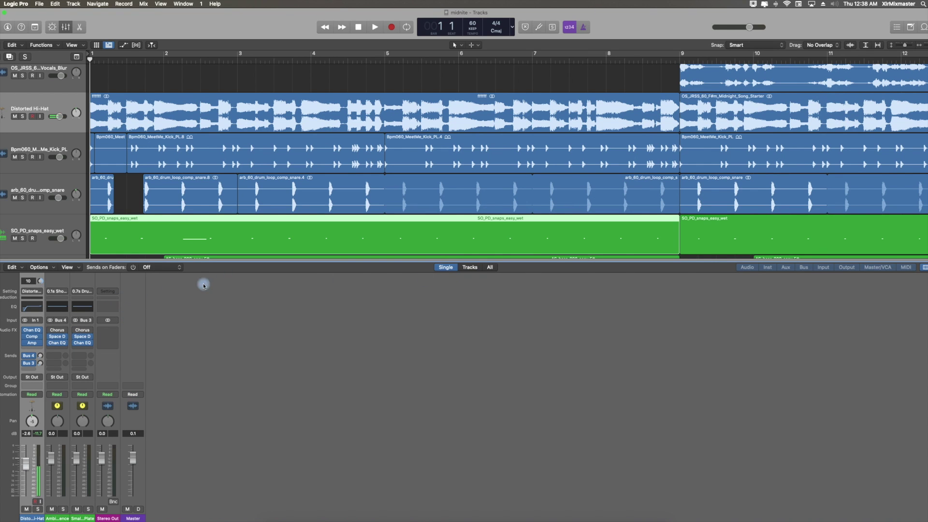
pyautogui.click(470, 267)
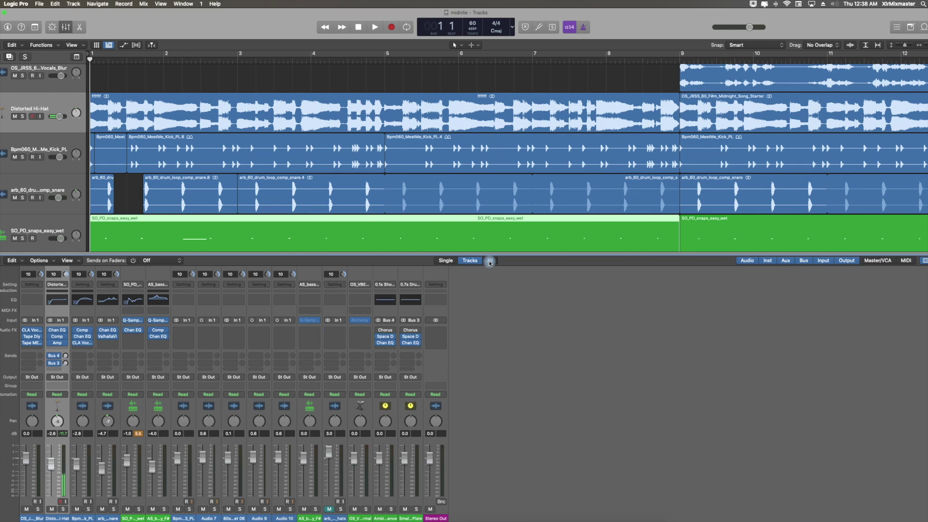
pyautogui.click(490, 261)
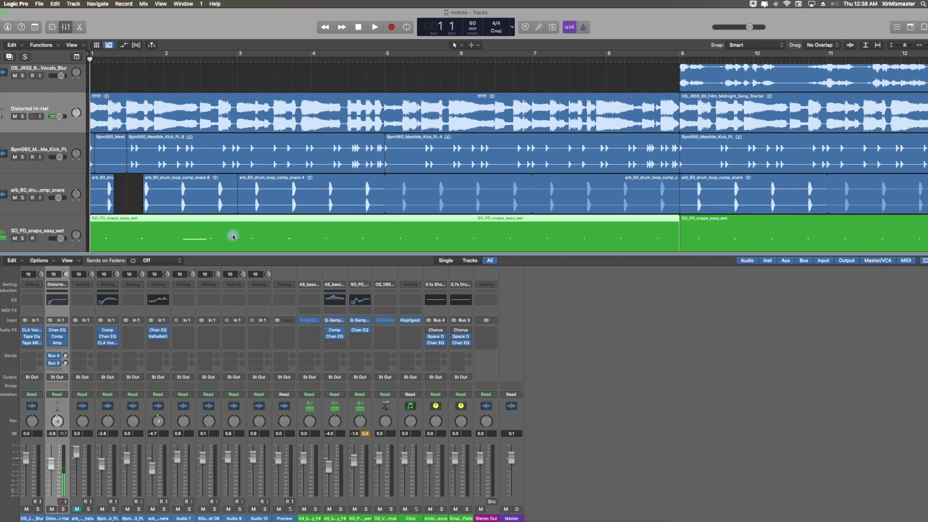
pyautogui.press('x')
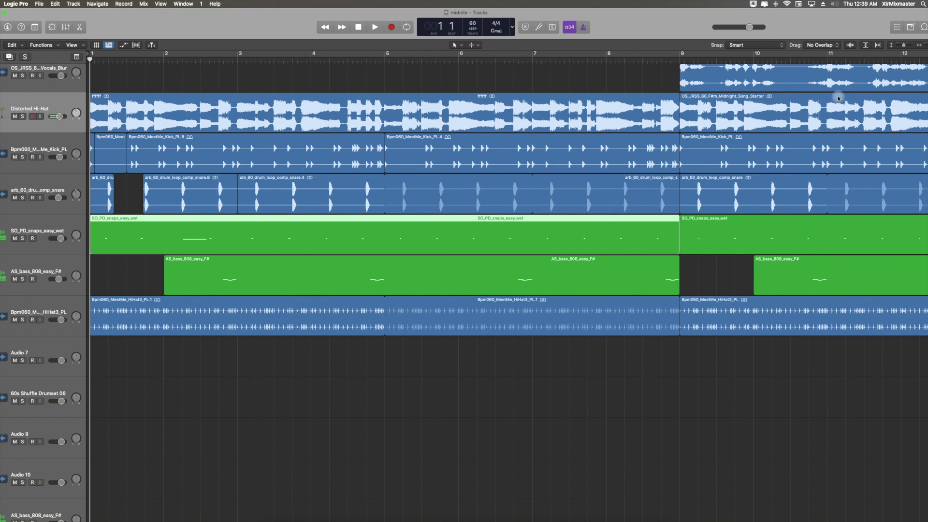
# Zoom out, then create 10 new Audio tracks (Audio 11–20) via Track > New Tracks.
pyautogui.press('super+Left')
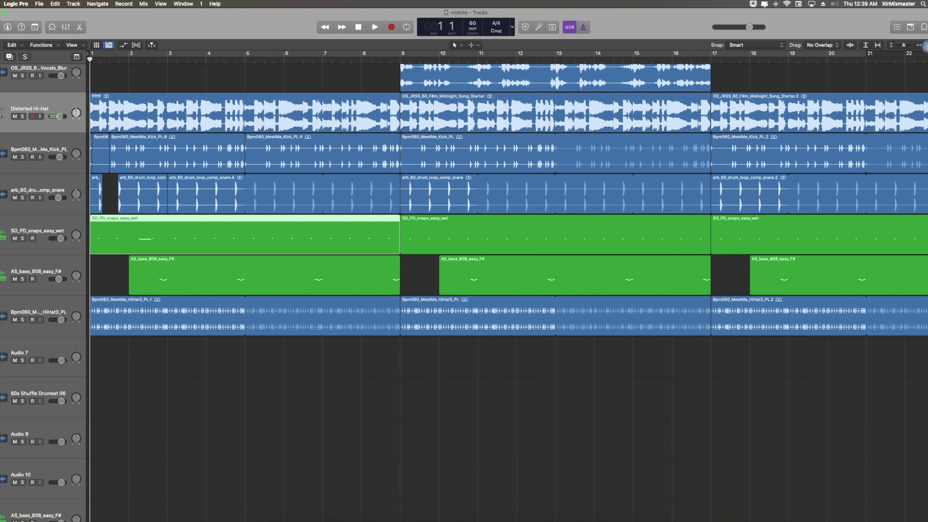
pyautogui.scroll(2, 49, 132)
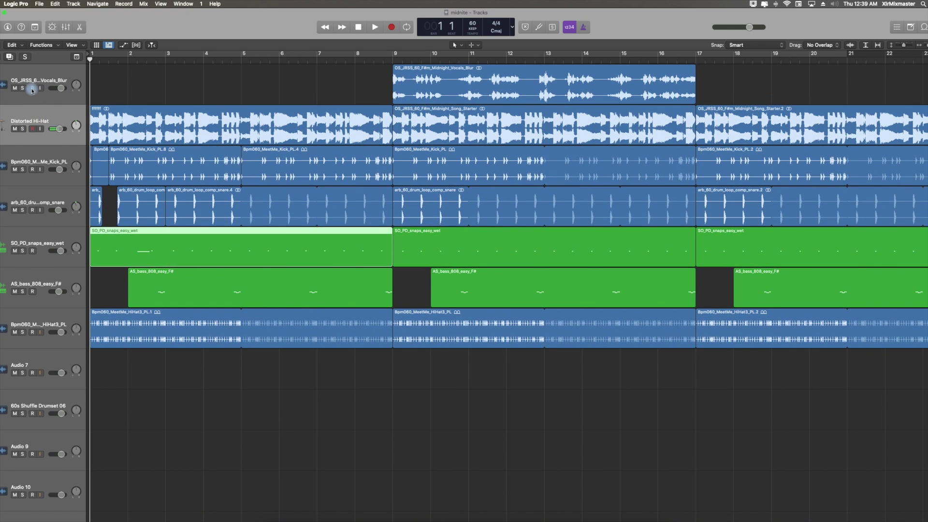
pyautogui.click(39, 3)
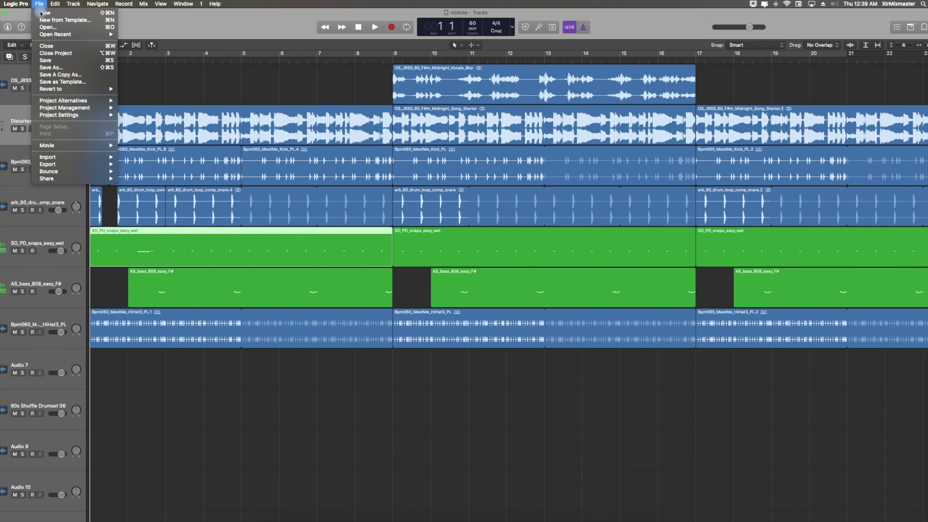
pyautogui.moveTo(53, 5)
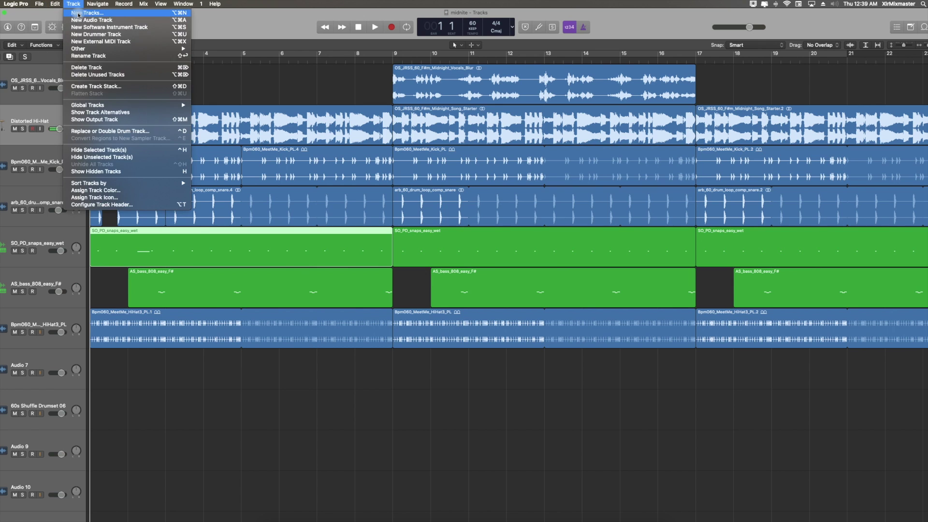
pyautogui.click(116, 16)
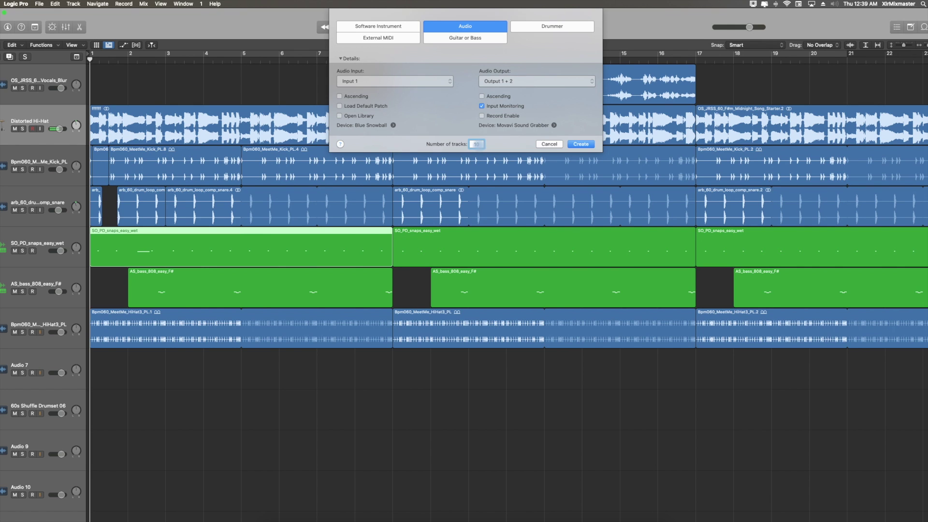
pyautogui.write('10')
pyautogui.click(581, 144)
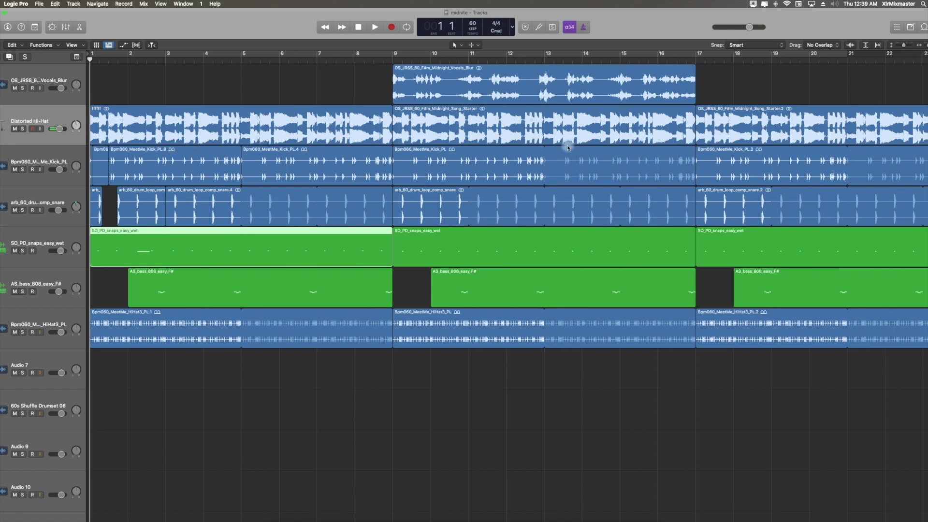
pyautogui.click(153, 273)
# Zoom the arrangement out to show bars 1–35 and shrink track heights so every track, including Audio 11–20, fits.
pyautogui.scroll(2, 60, 138)
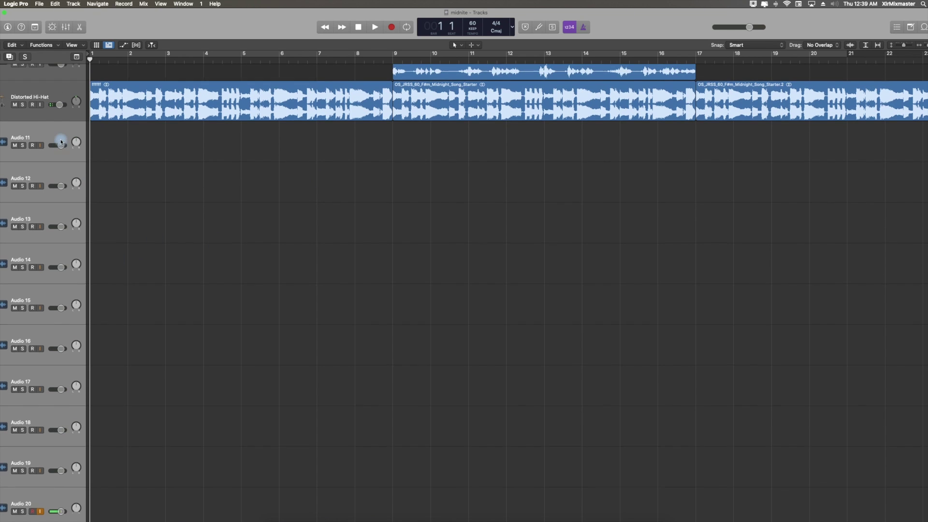
pyautogui.scroll(1, 46, 161)
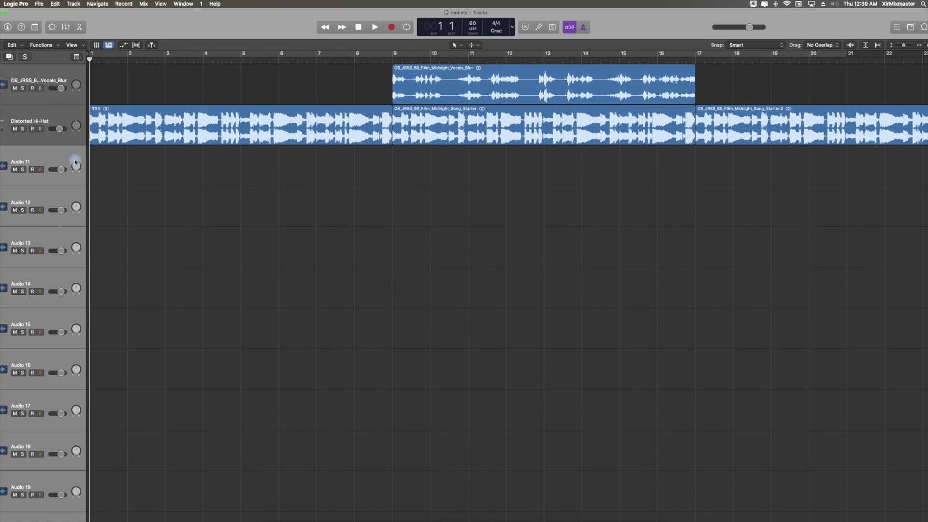
pyautogui.press('space')
pyautogui.press('space')
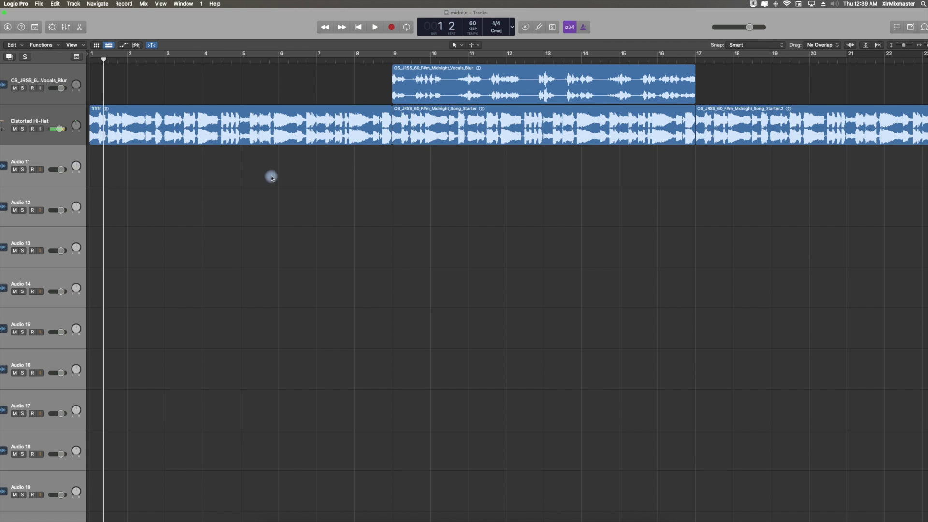
pyautogui.scroll(1, 264, 176)
pyautogui.scroll(-1, 261, 176)
pyautogui.click(925, 46)
pyautogui.click(925, 46)
pyautogui.click(901, 45)
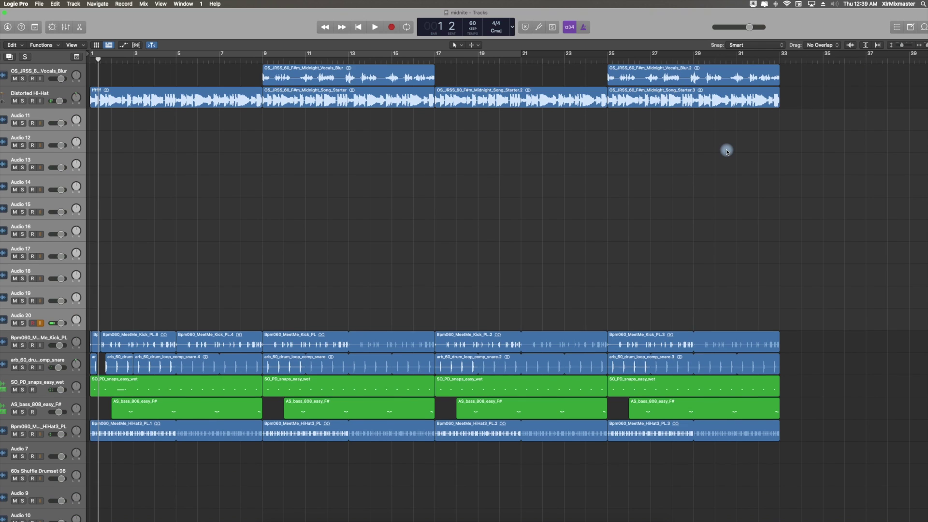
# Play the song back, then stop and return to bar 1.
pyautogui.press('space')
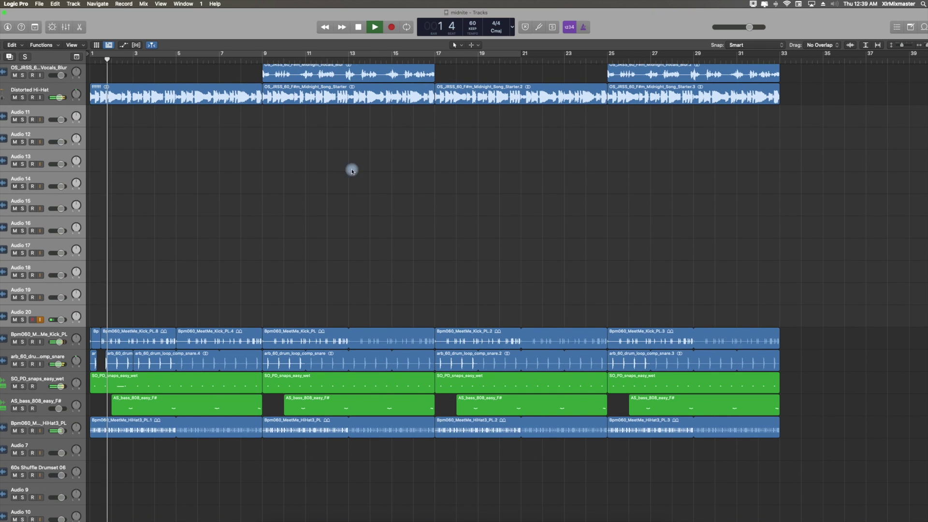
pyautogui.scroll(-5, 93, 337)
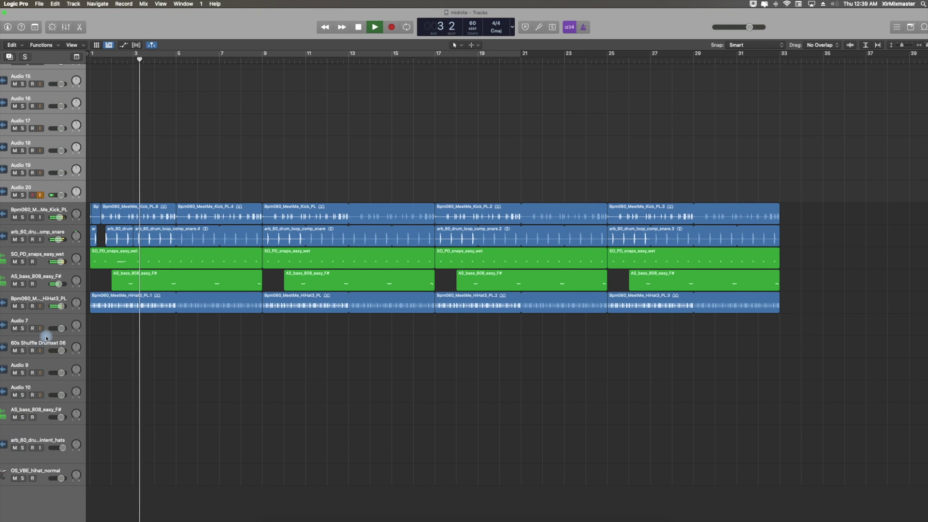
pyautogui.scroll(5, 44, 338)
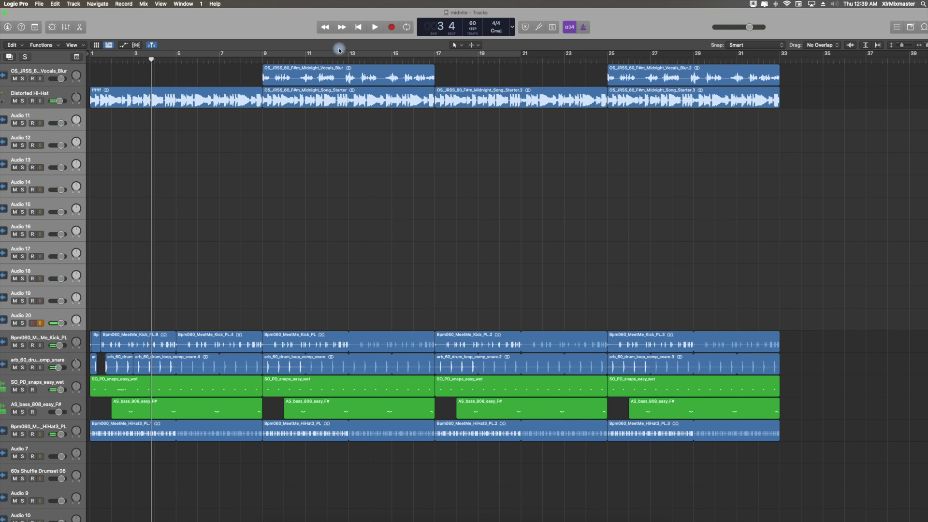
pyautogui.click(355, 28)
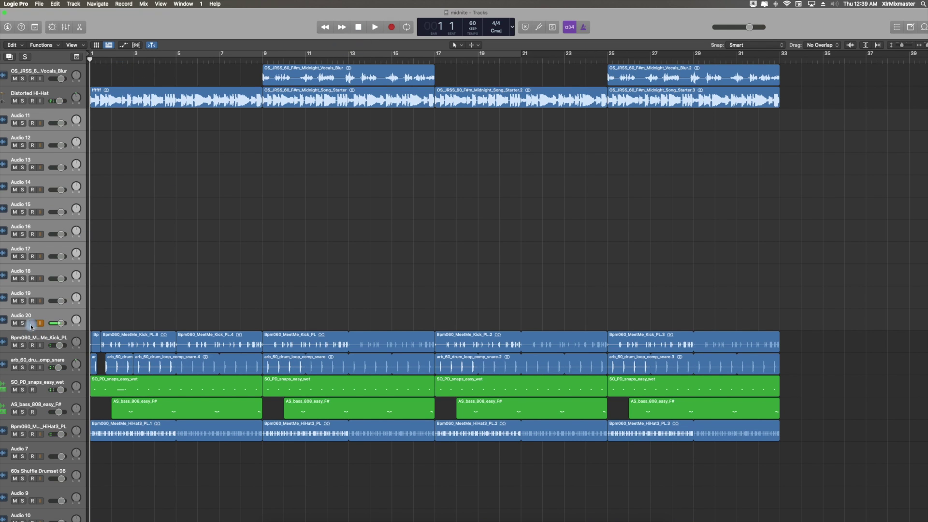